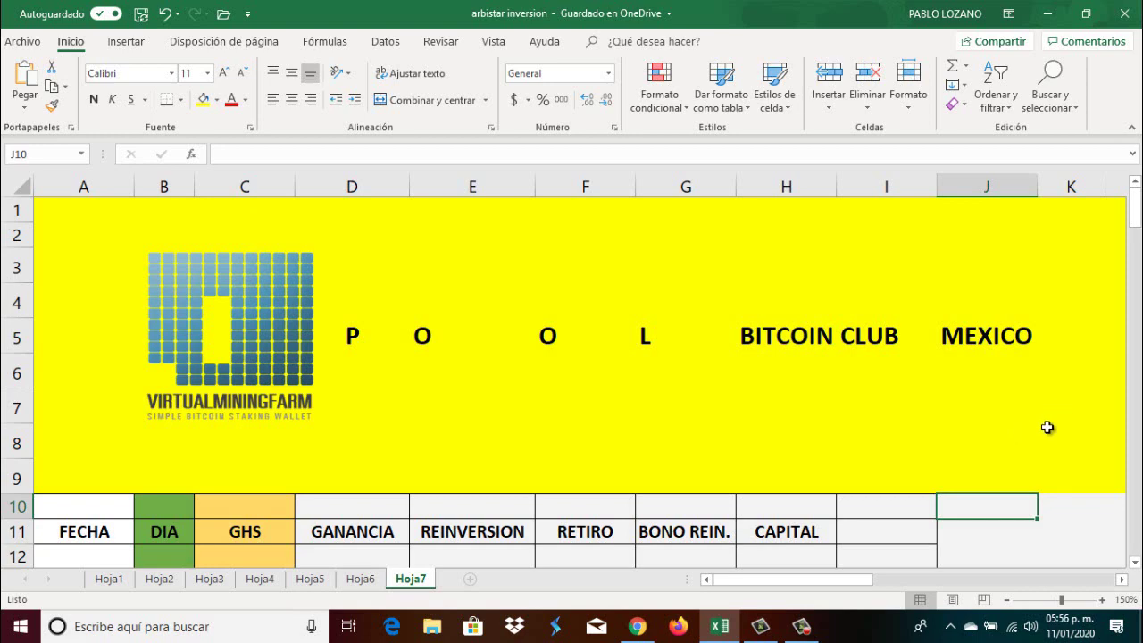
Step: Enter the date 11/01/2020 in the FECHA column for day 1 (cell A13)
scroll(642, 411, down, 1)
scroll(641, 409, down, 1)
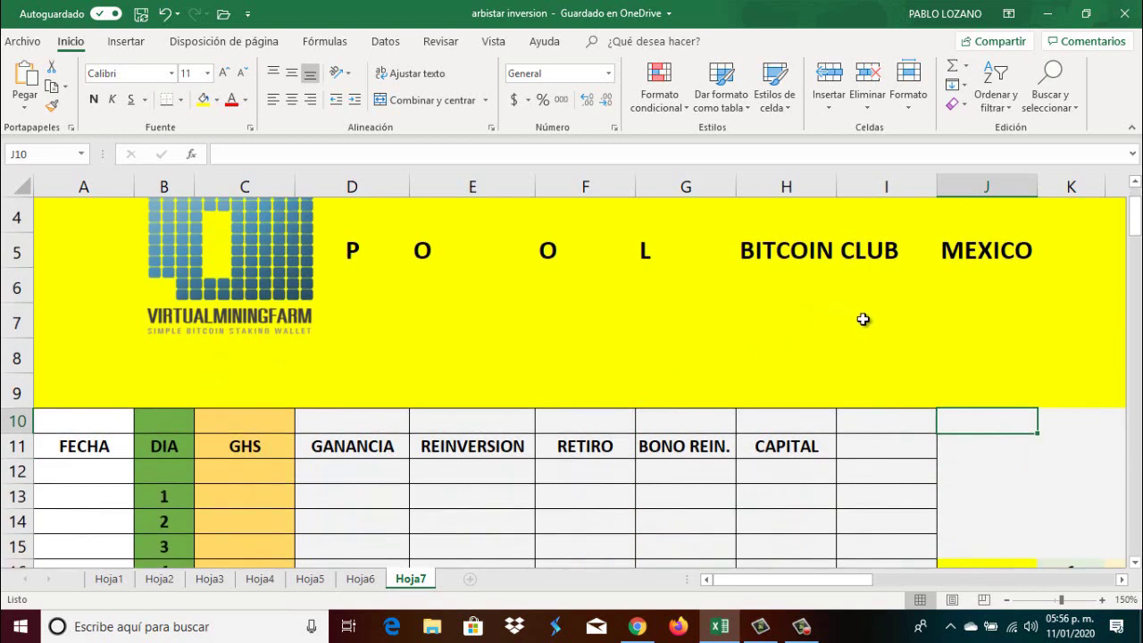
scroll(861, 319, down, 1)
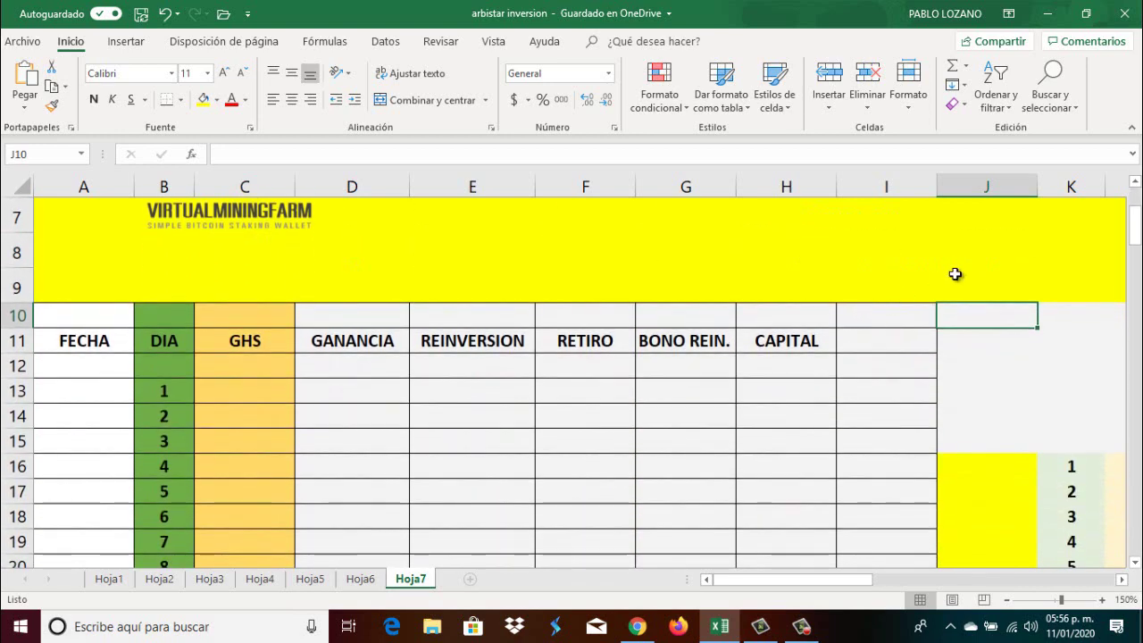
click(102, 390)
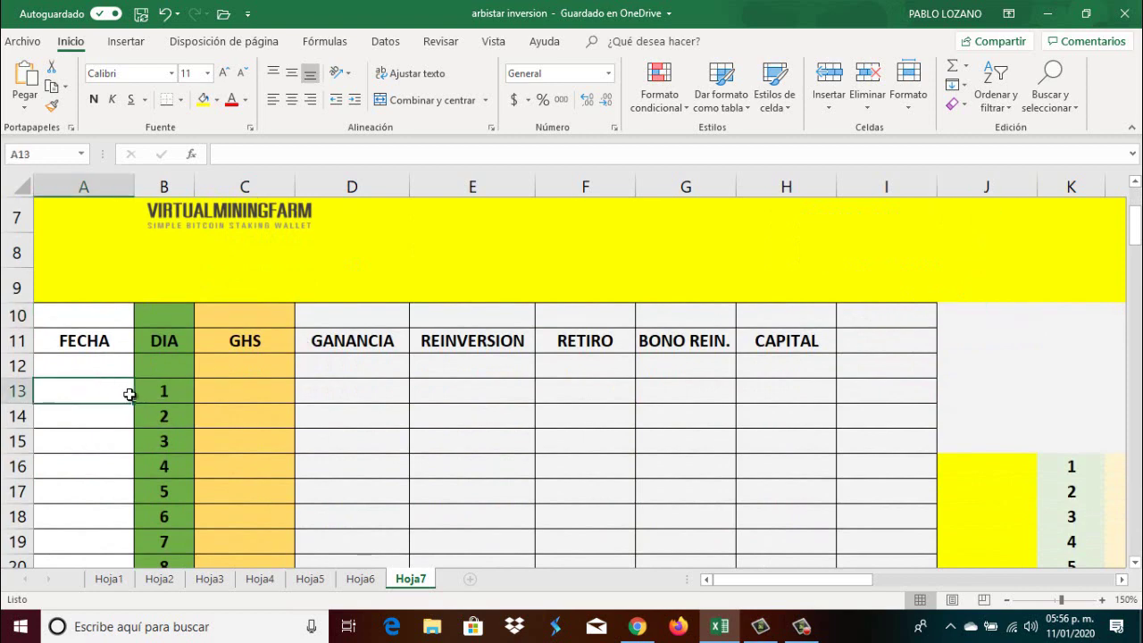
text(11)
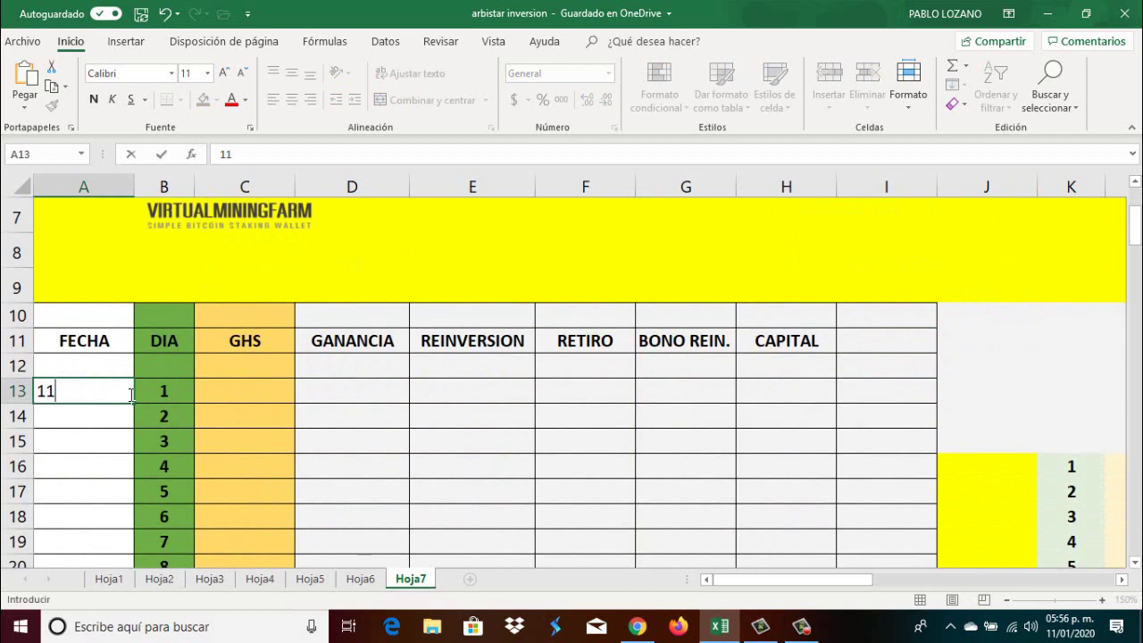
text(/01/2020)
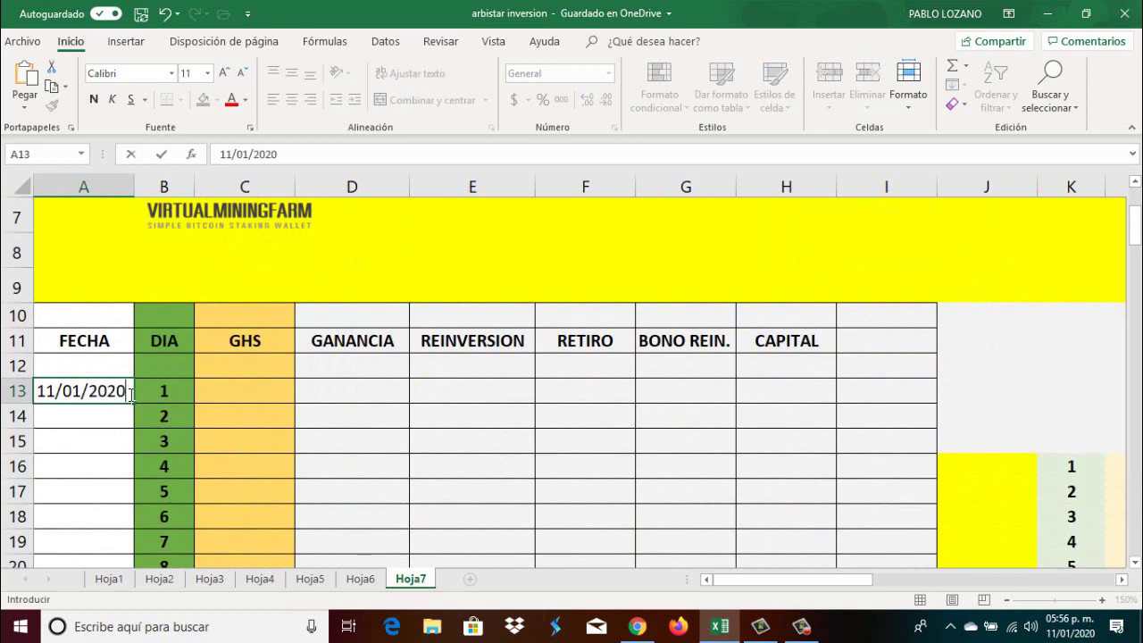
key(Tab)
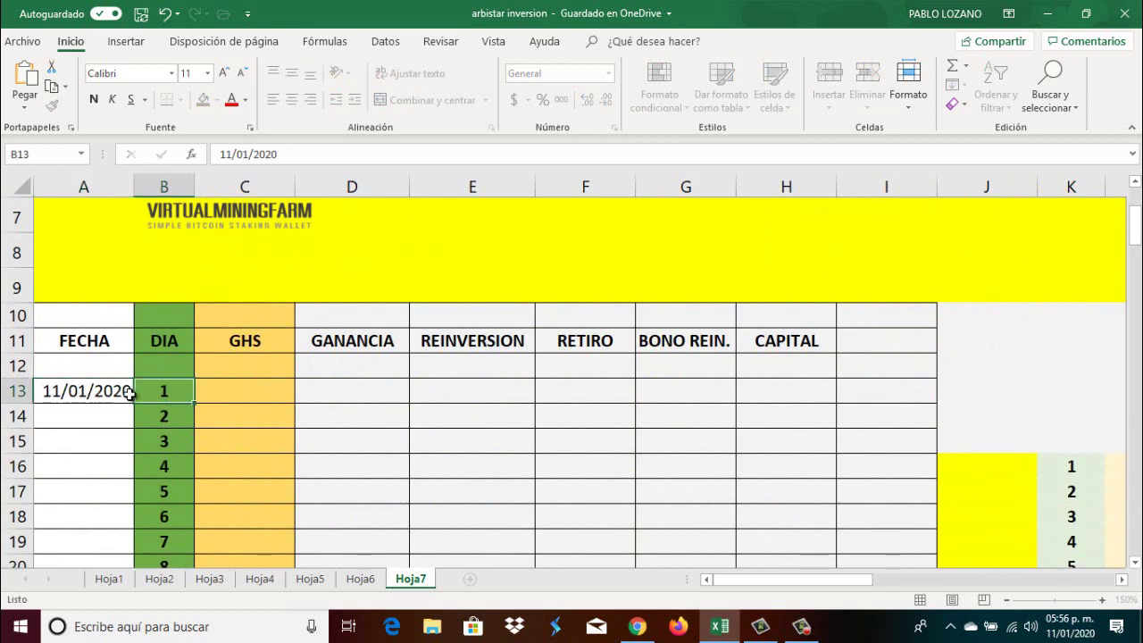
Step: Enter 100100 in the GHS column for day 1 (cell C13)
key(Tab)
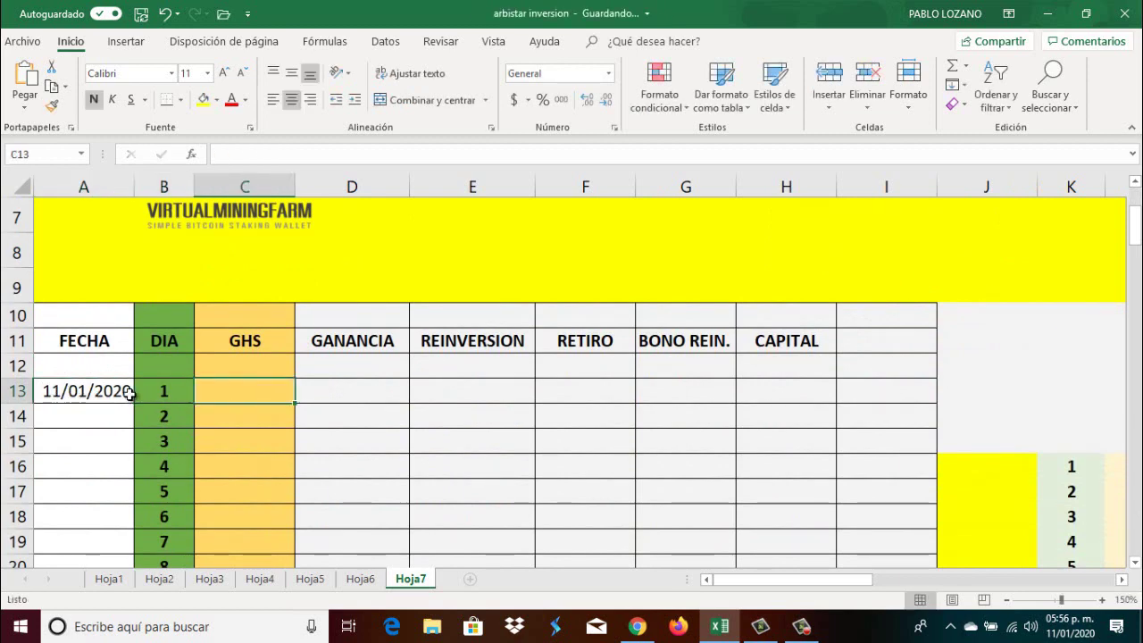
text(10)
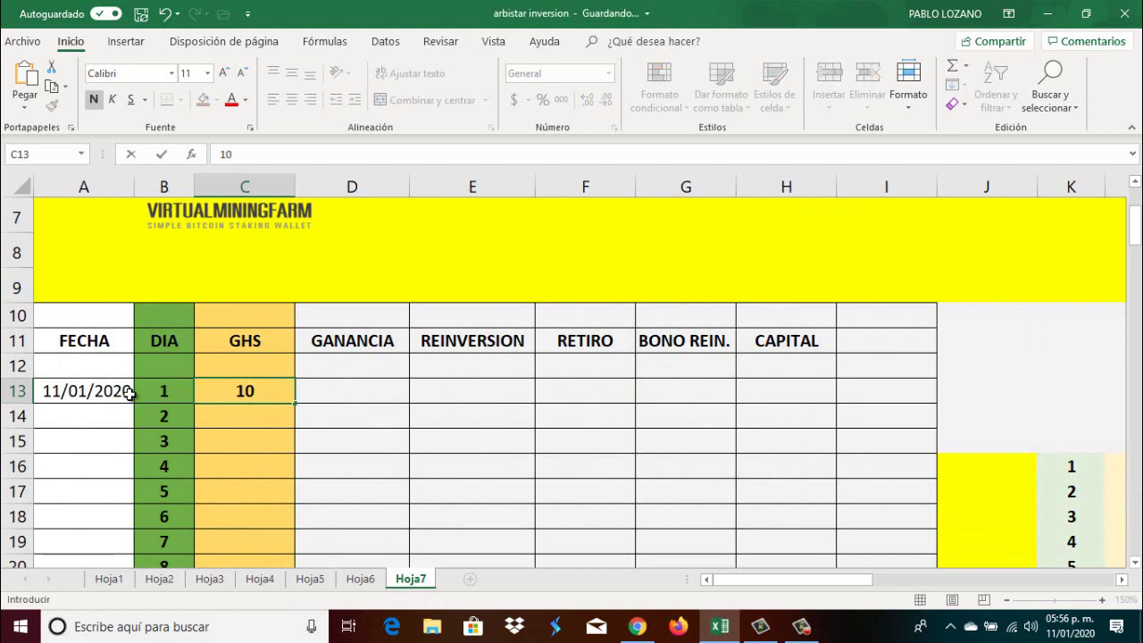
text(0100)
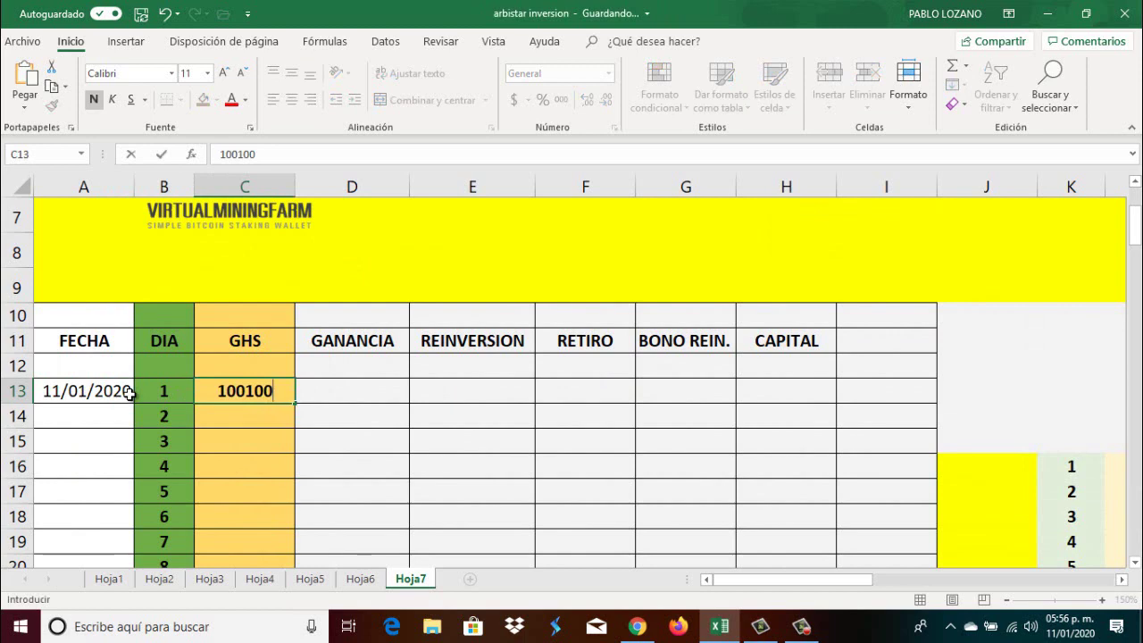
key(Tab)
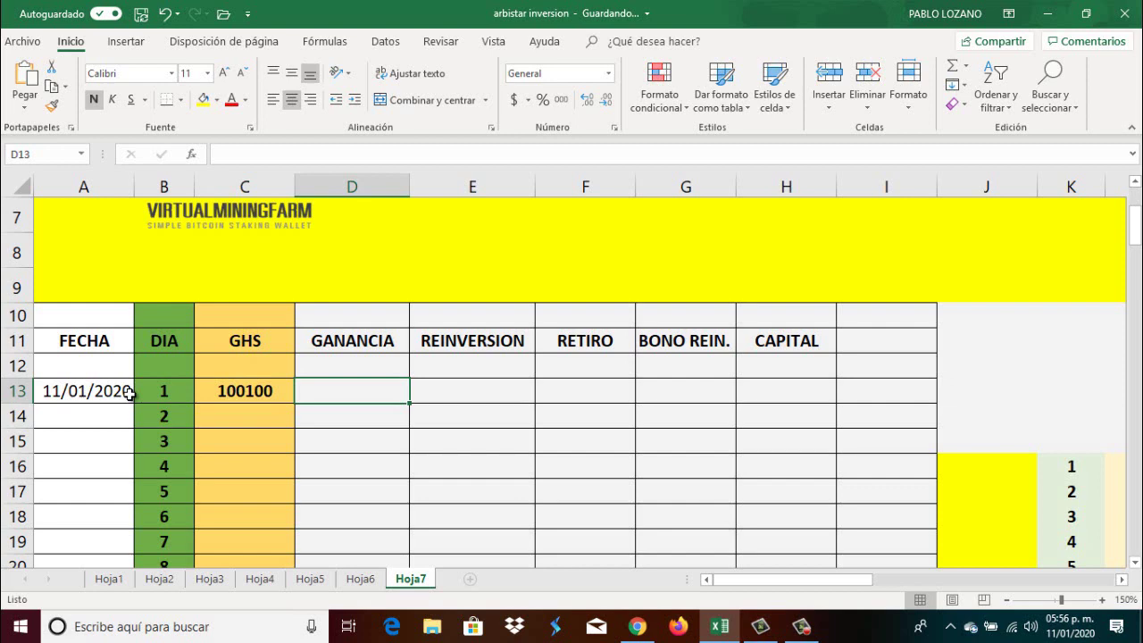
Step: Enter 0.02 in the GANANCIA column for day 10 (cell D22)
key(Down)
key(Down)
key(Down)
key(Down)
key(Down)
key(Down)
key(Down)
key(Down)
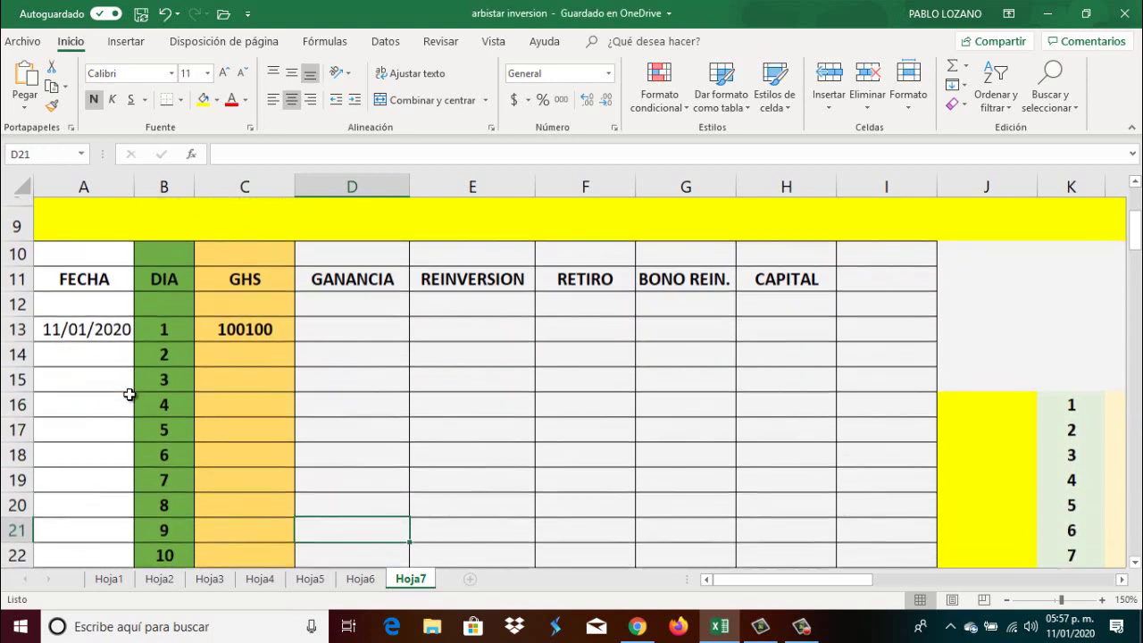
key(Down)
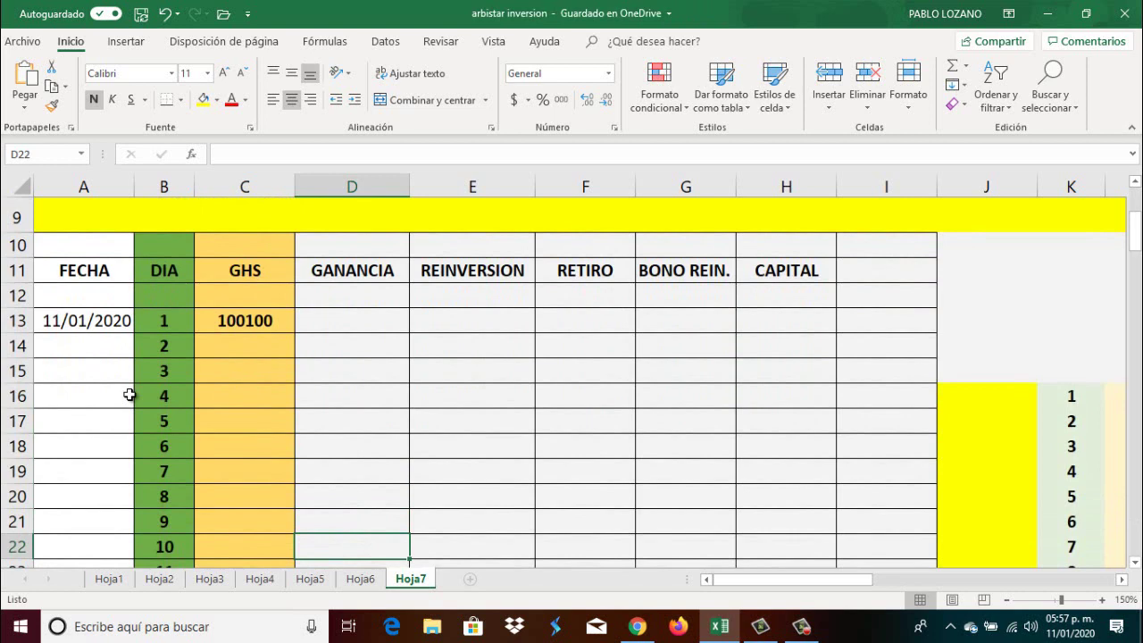
text(0-)
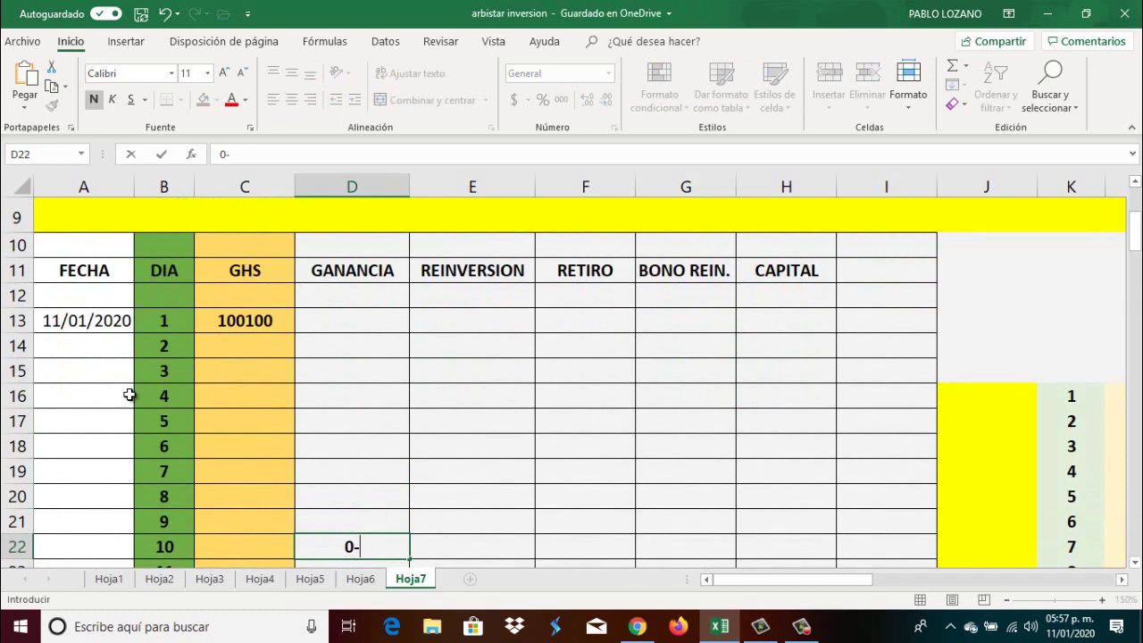
key(BackSpace)
text(.02)
key(Tab)
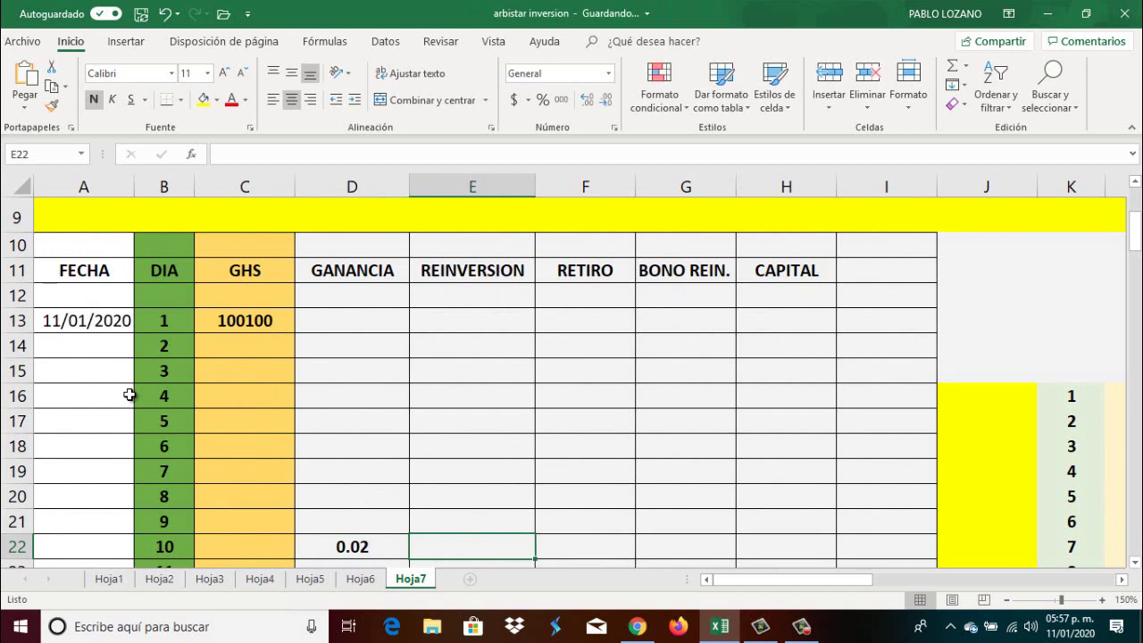
Step: Enter 0.09 as the starting amount in cell H12, directly below the CAPITAL header
key(Right)
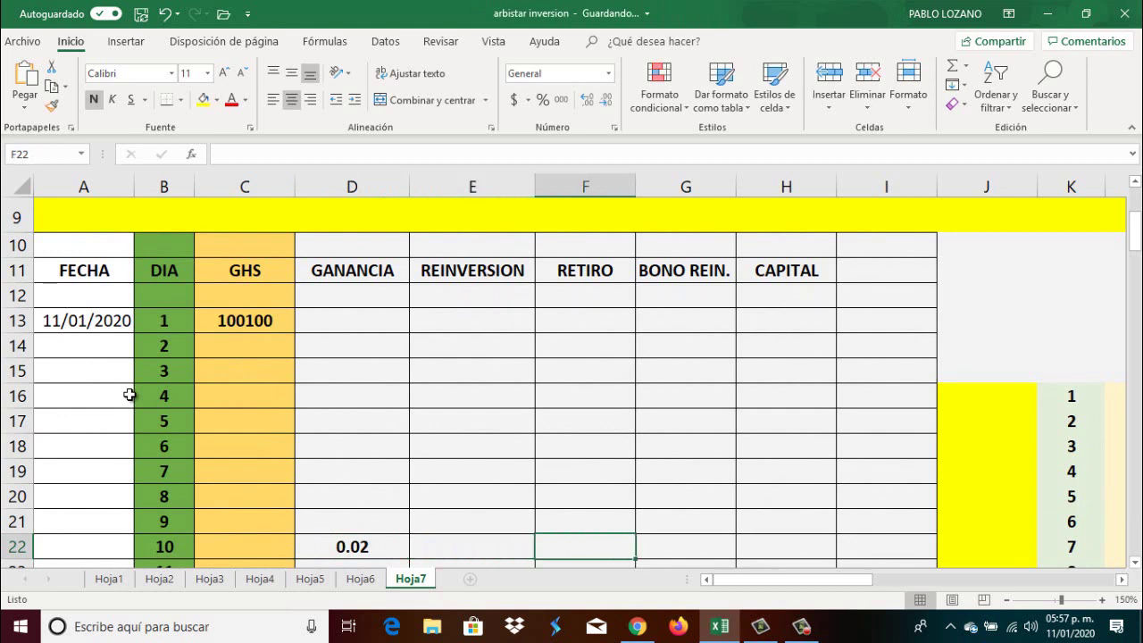
key(Right)
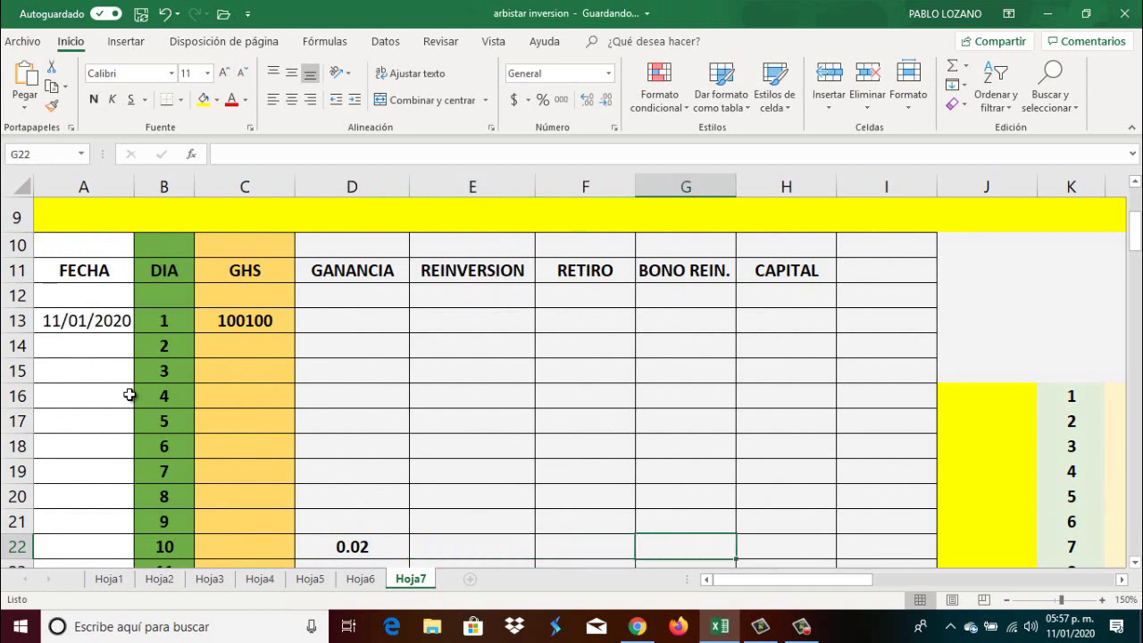
key(Up)
key(Up)
key(Up)
key(Up)
key(Up)
key(Up)
key(Up)
key(Up)
key(Up)
key(Up)
key(Up)
key(Up)
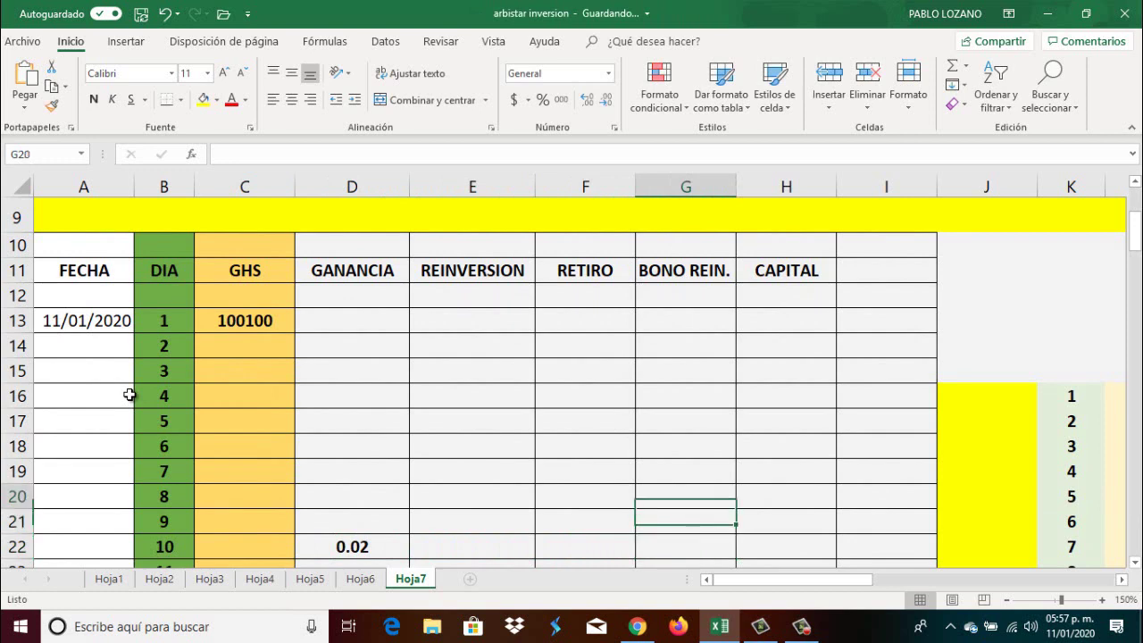
key(Left)
key(Left)
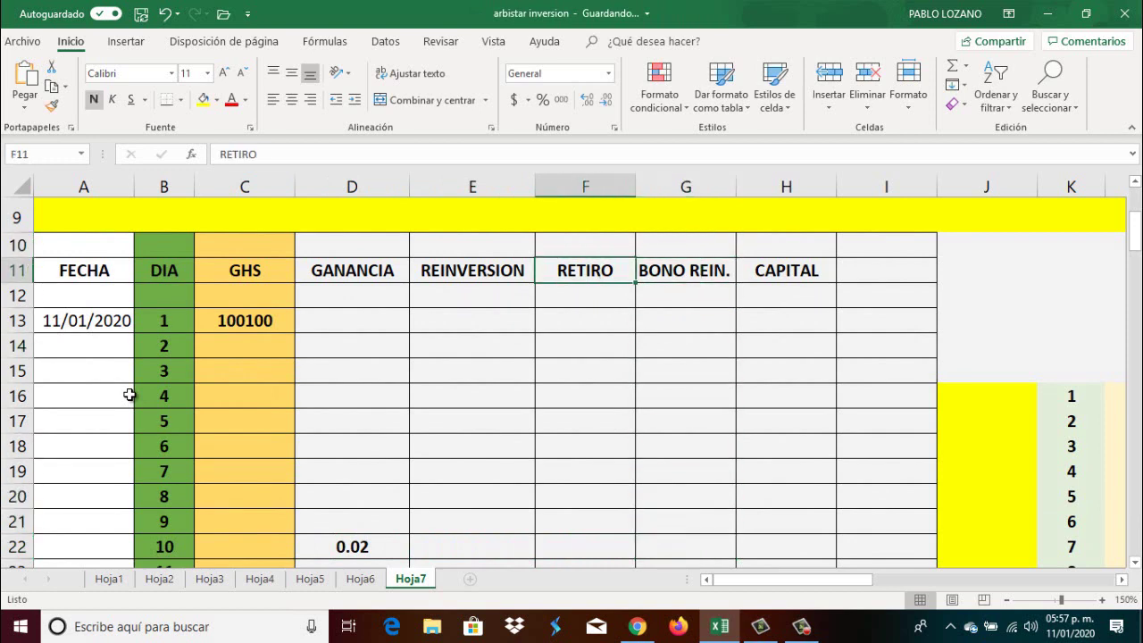
key(Down)
key(Down)
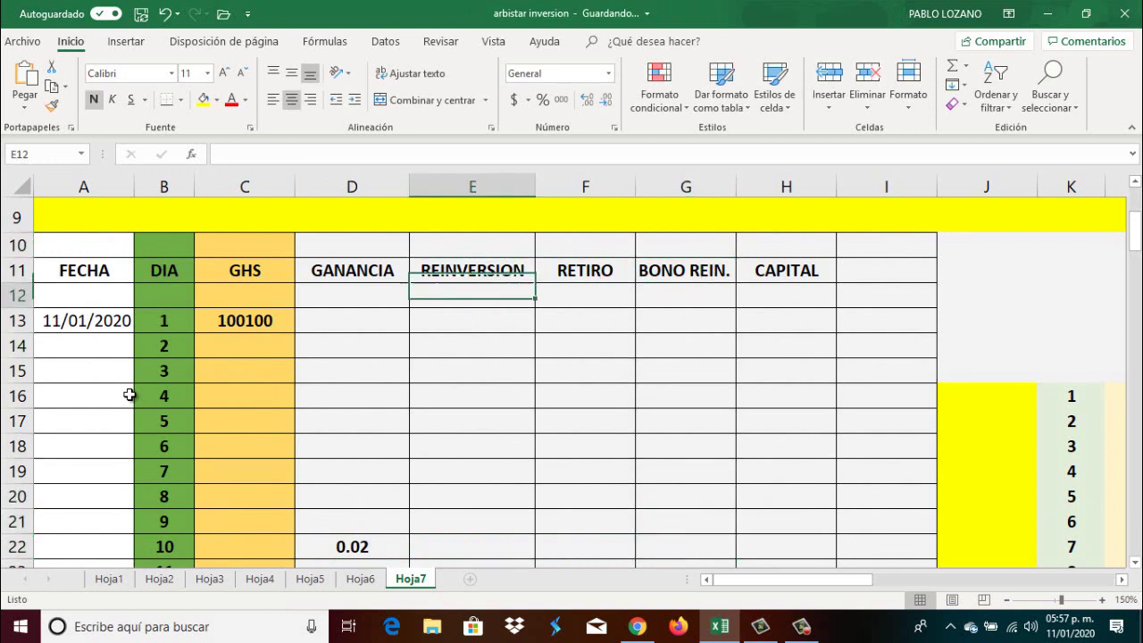
key(Right)
key(Right)
key(Right)
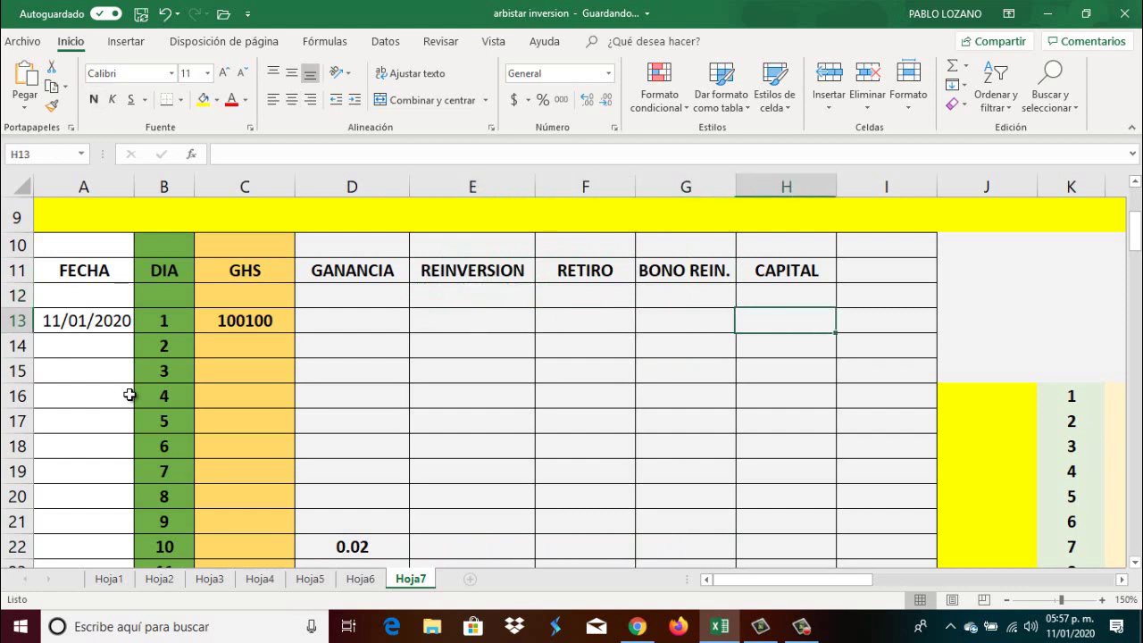
key(Left)
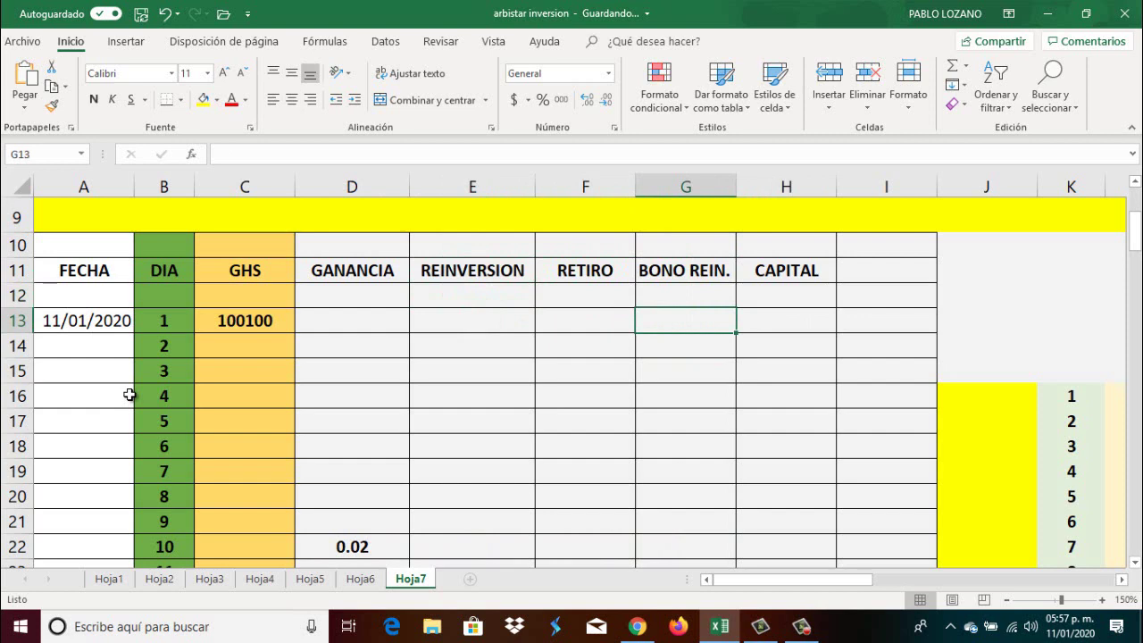
key(Right)
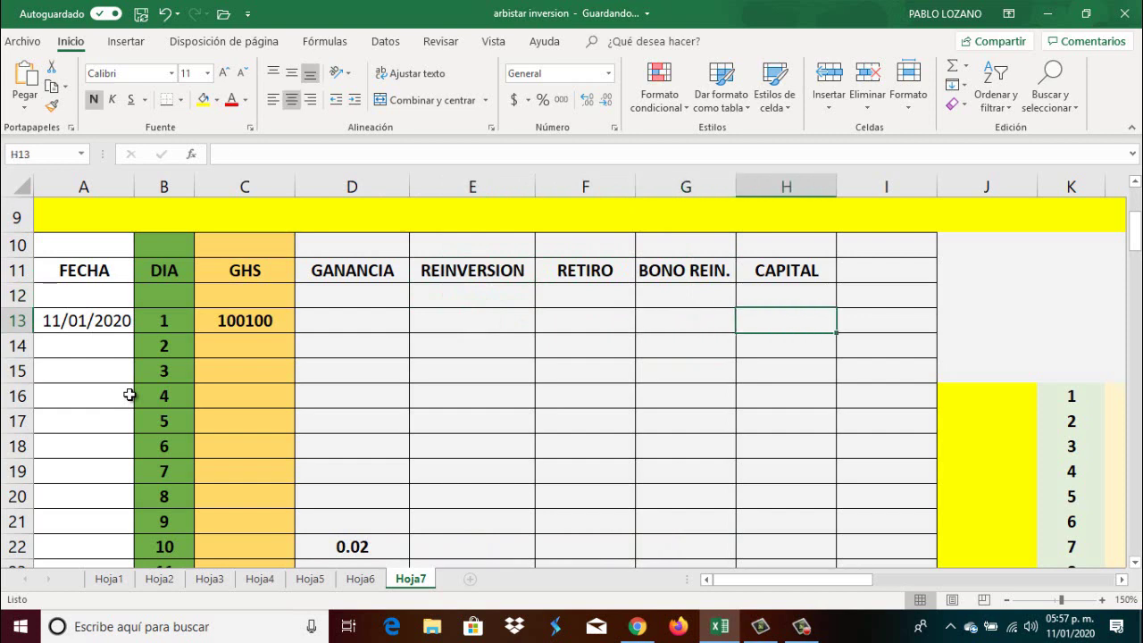
key(Up)
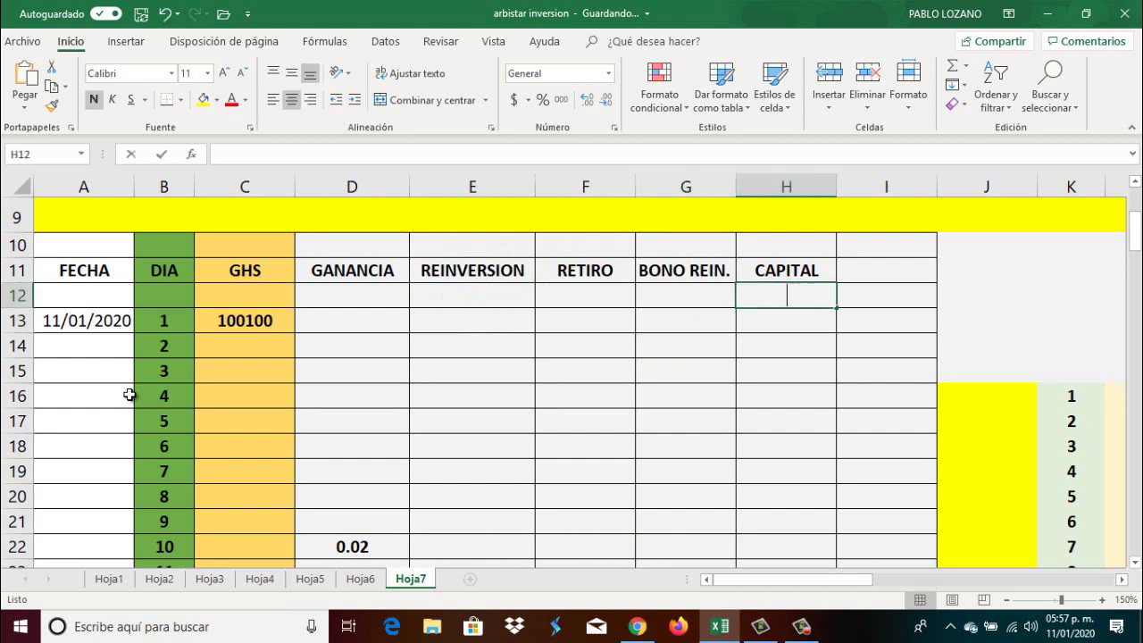
text(0)
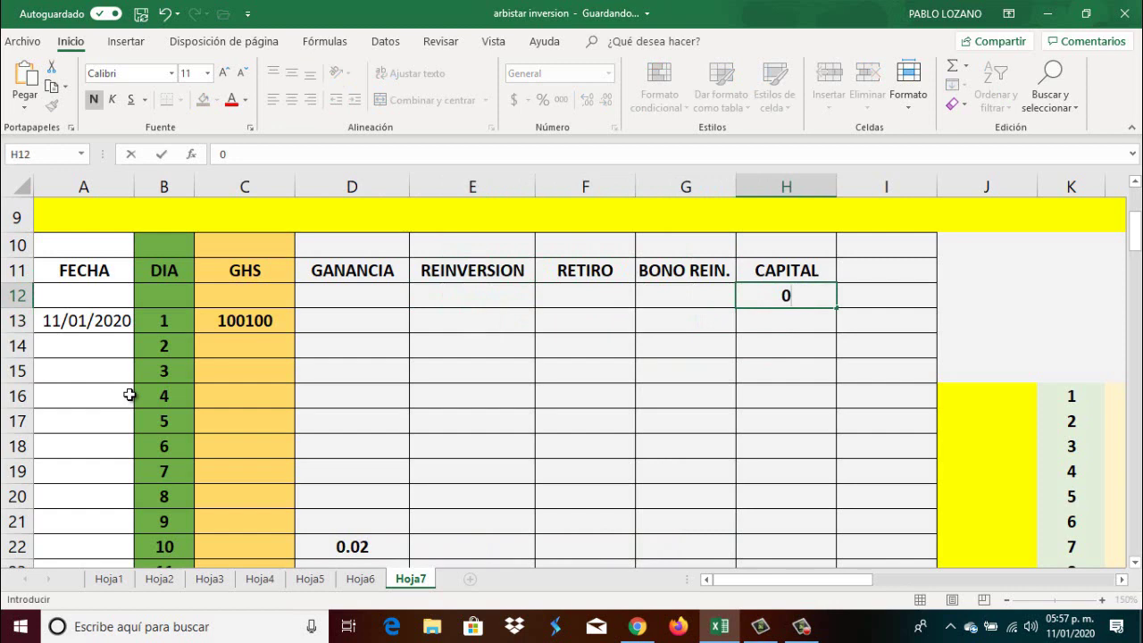
text(.09)
key(Return)
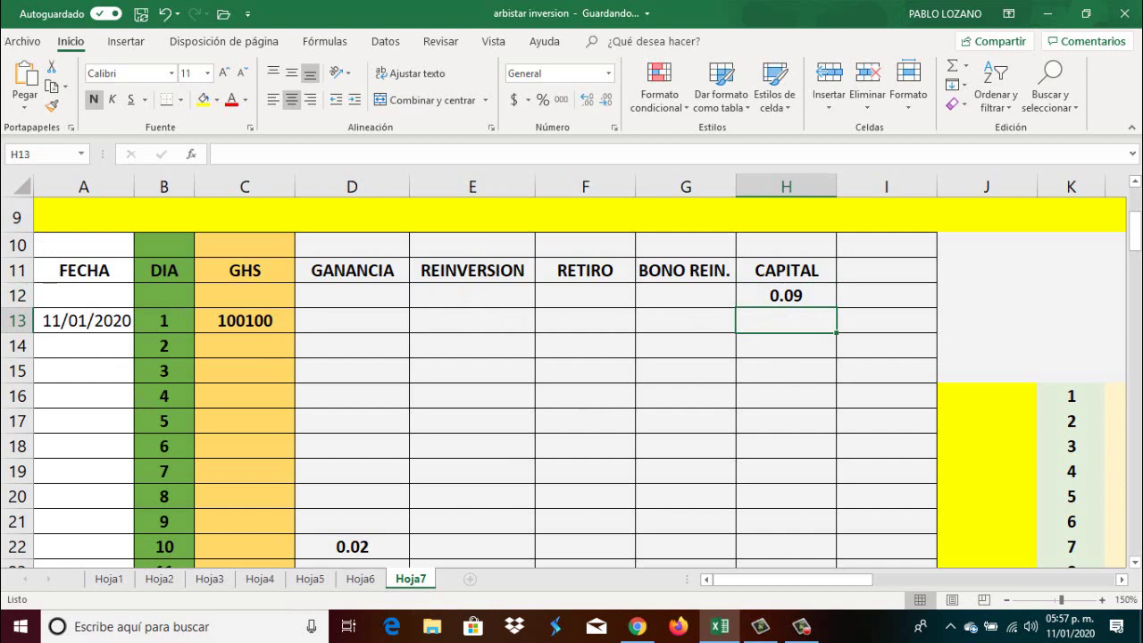
Step: Open the Windows Calculator and enter 0.09
click(19, 628)
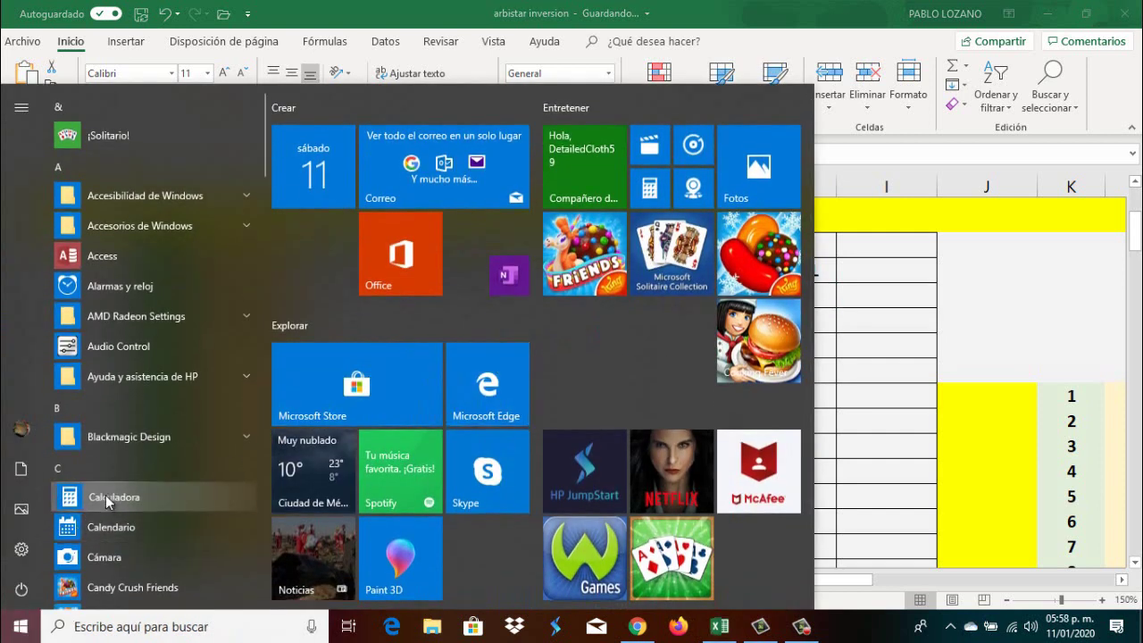
click(105, 495)
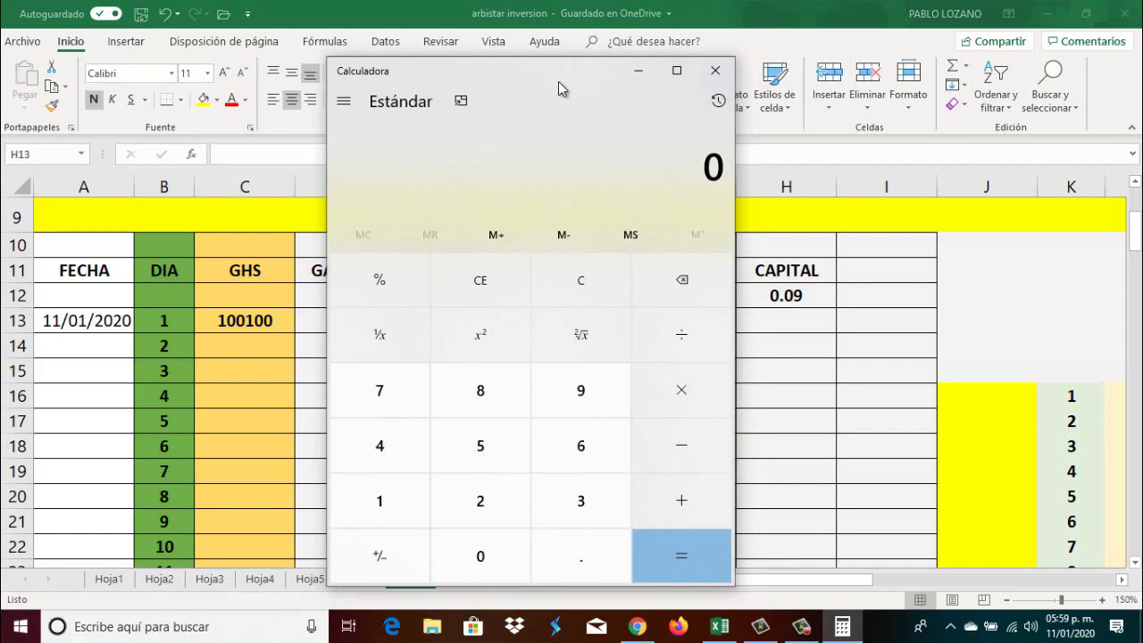
click(497, 558)
click(577, 557)
click(496, 555)
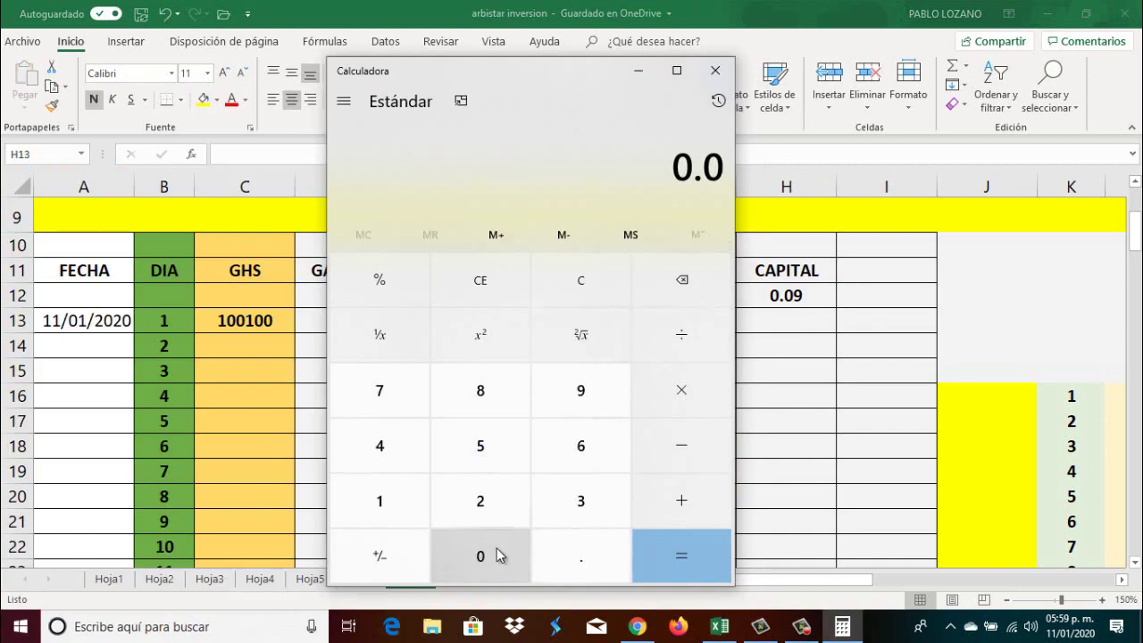
click(587, 393)
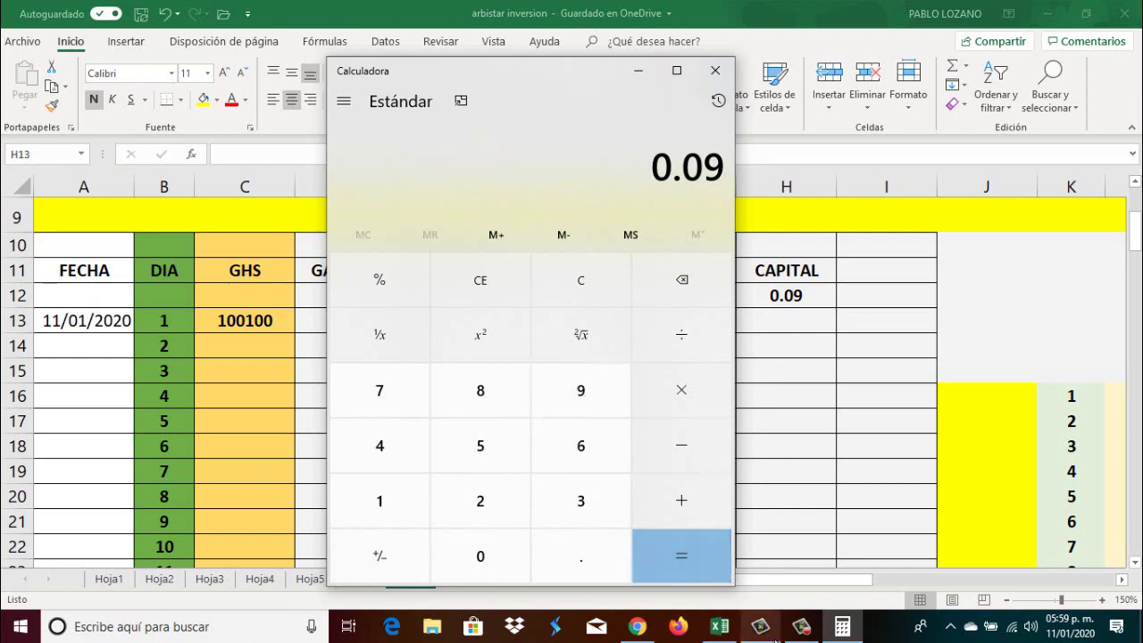
Step: Switch to Chrome to check the latest Bitcoin withdrawal in the Bitso history, and return to the Calculator
mouse_move(802, 636)
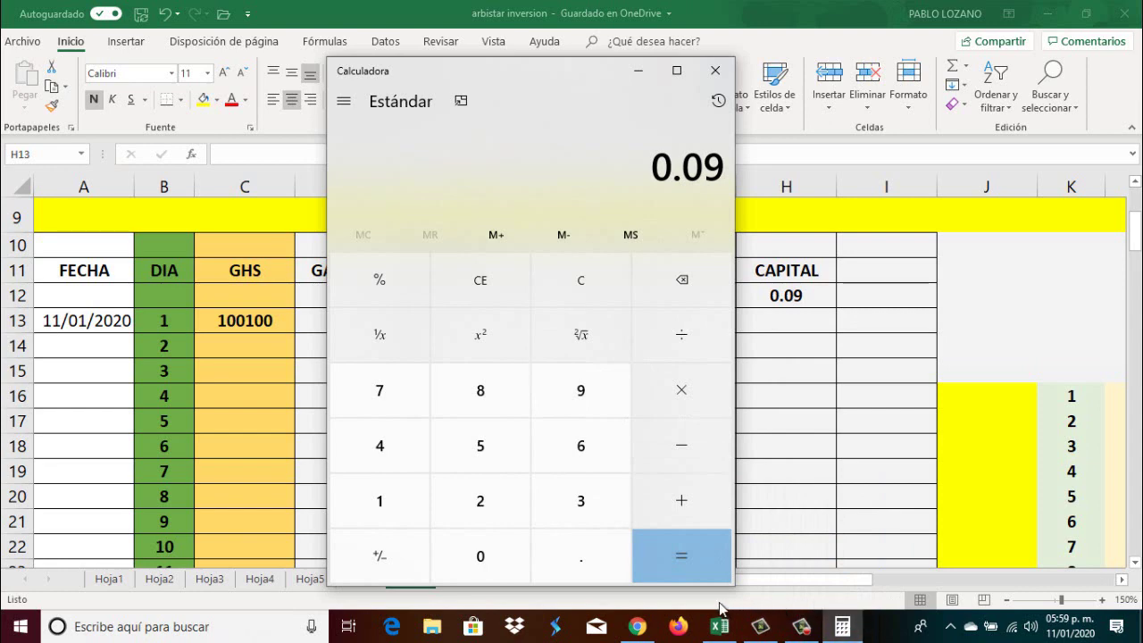
click(635, 627)
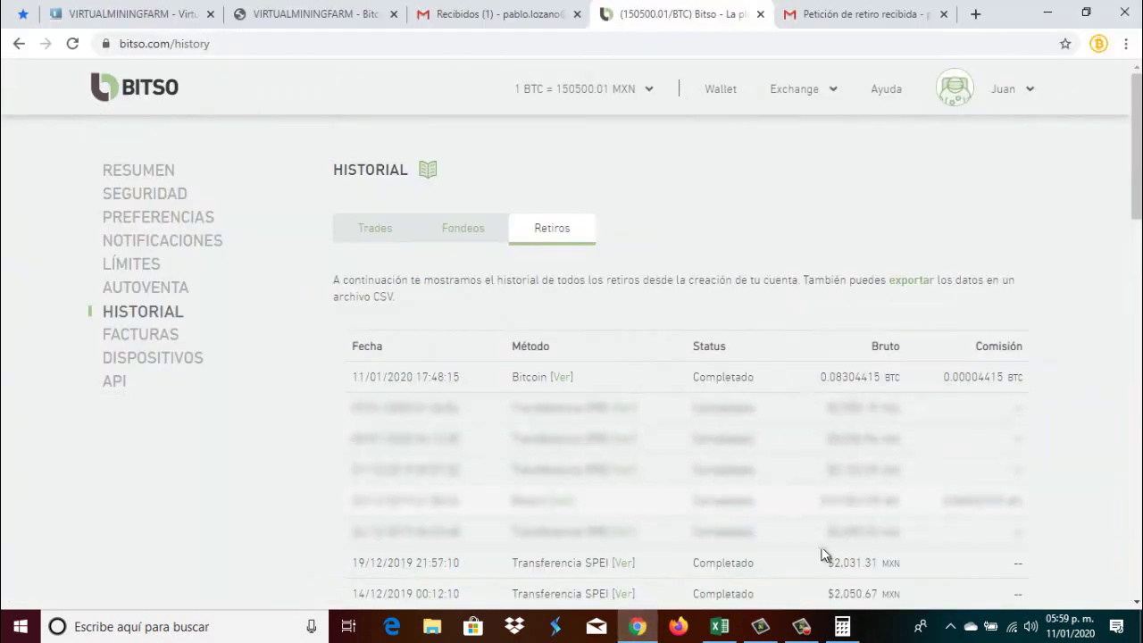
click(845, 624)
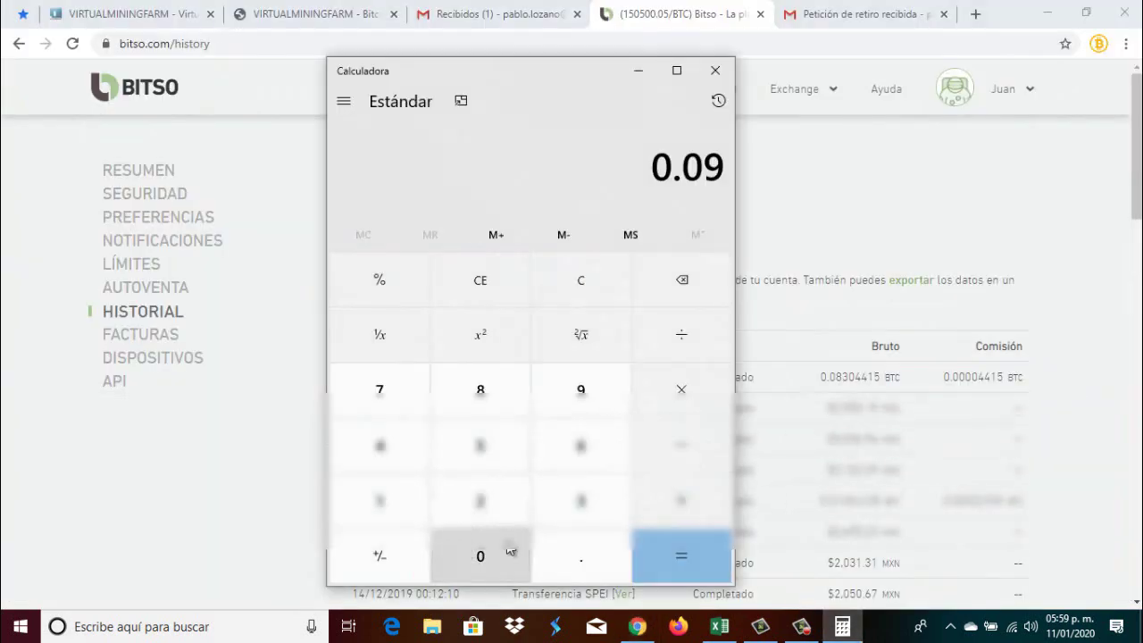
Step: Subtract the Bitcoin withdrawal of 0.08304415 from the 0.09 already entered in the Calculator
click(665, 451)
click(469, 561)
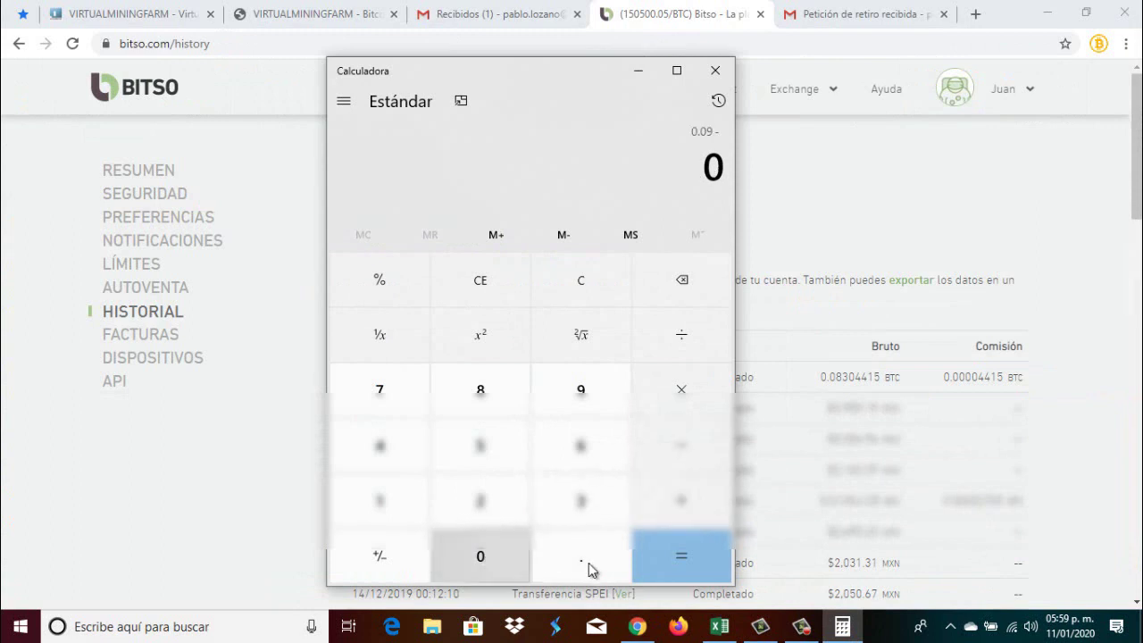
click(563, 565)
click(465, 558)
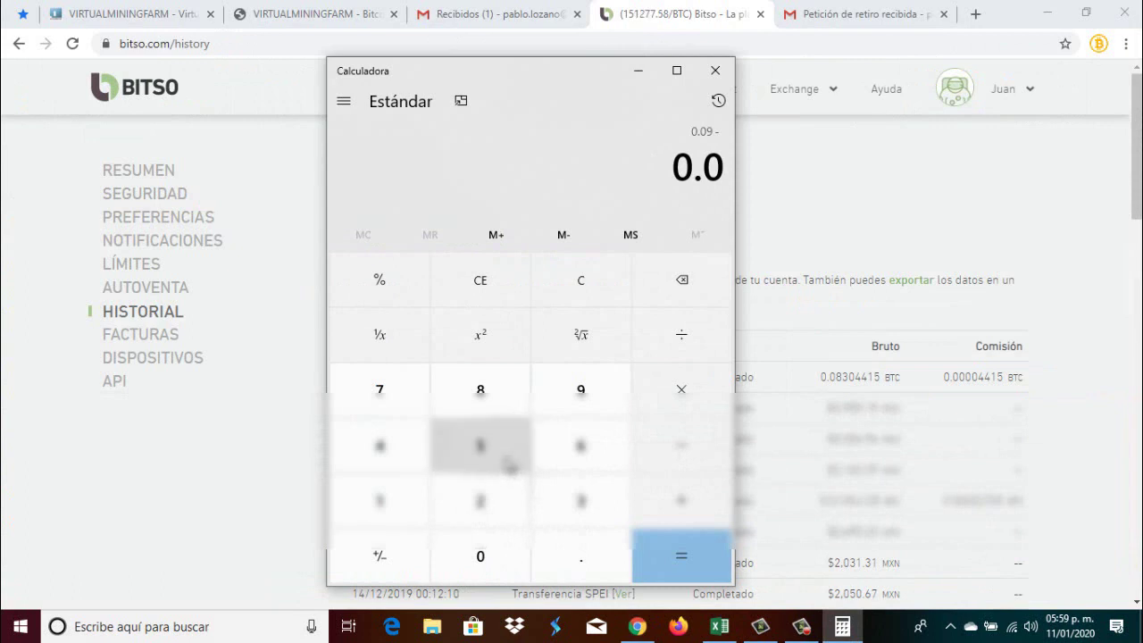
click(507, 411)
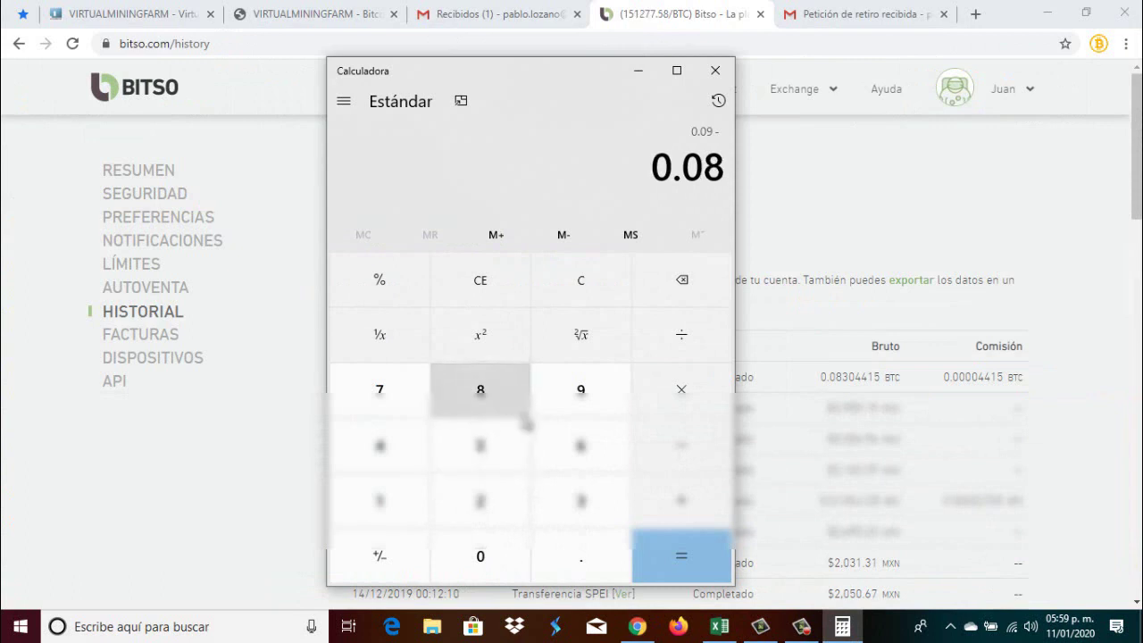
click(582, 501)
click(451, 561)
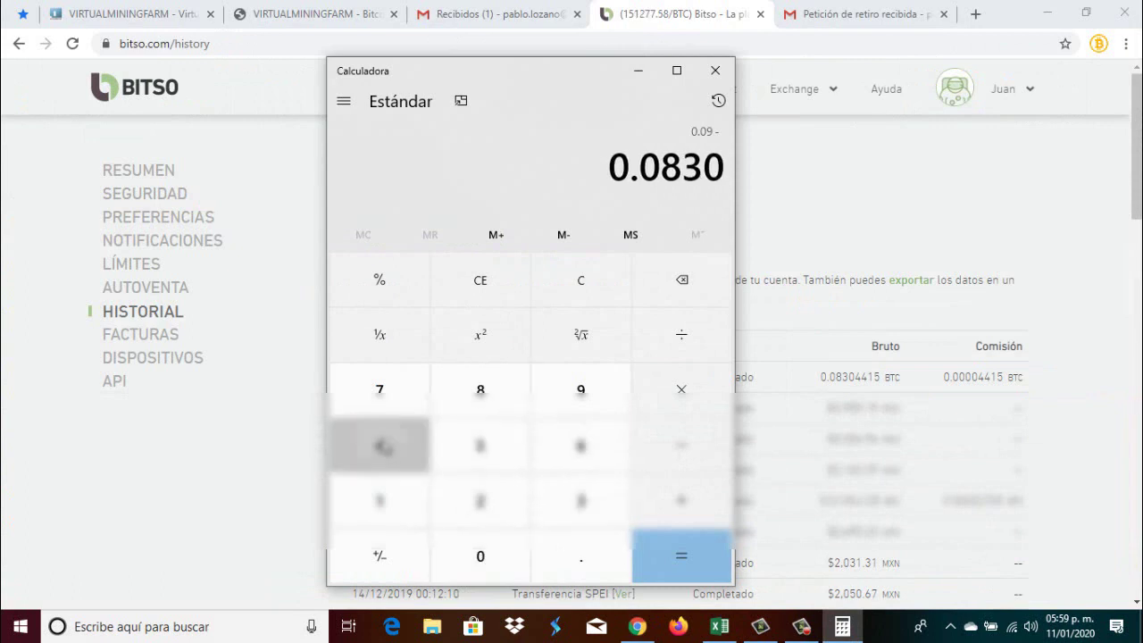
click(383, 447)
click(383, 446)
click(379, 501)
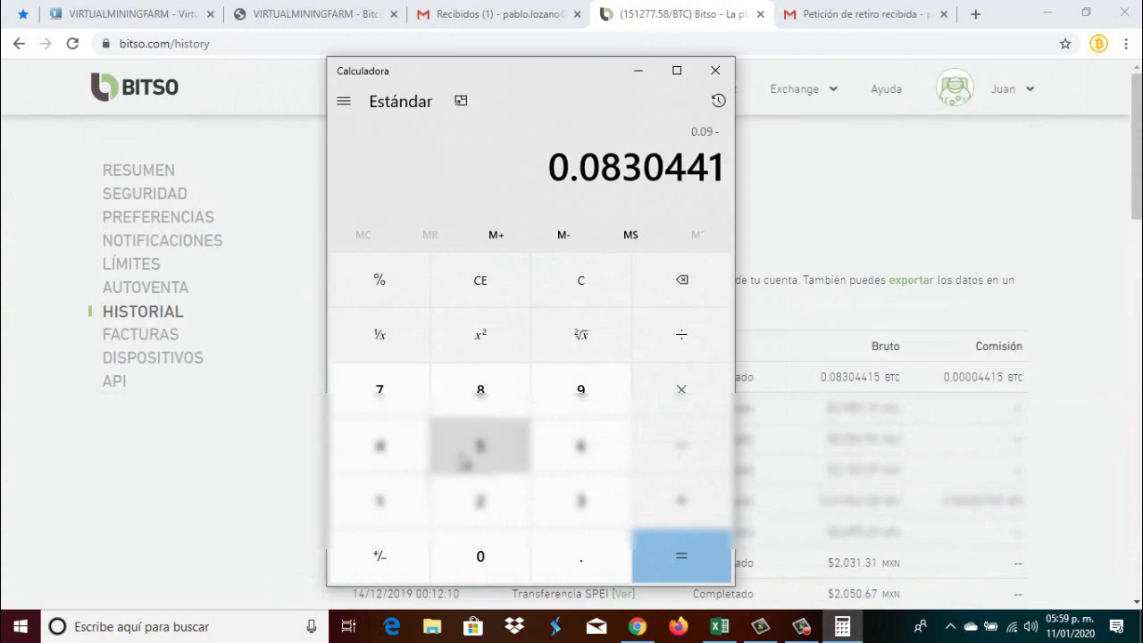
click(480, 445)
click(681, 445)
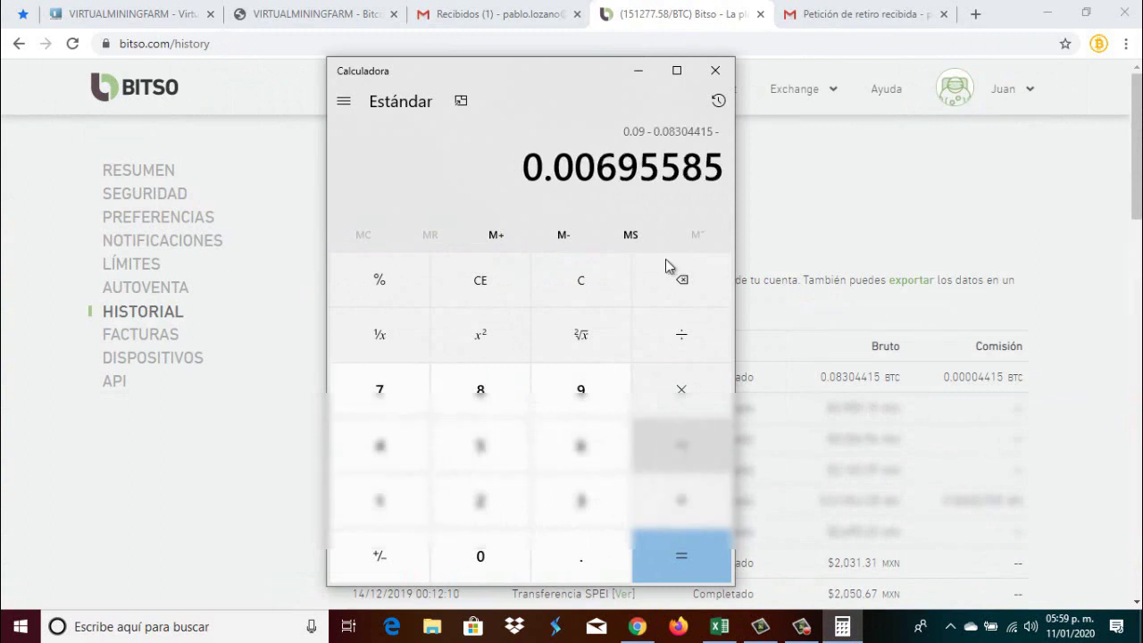
Step: Copy the Calculator result 0.00695585 and paste it into cell H13 of the Excel sheet, in the CAPITAL column
drag(527, 166, 719, 174)
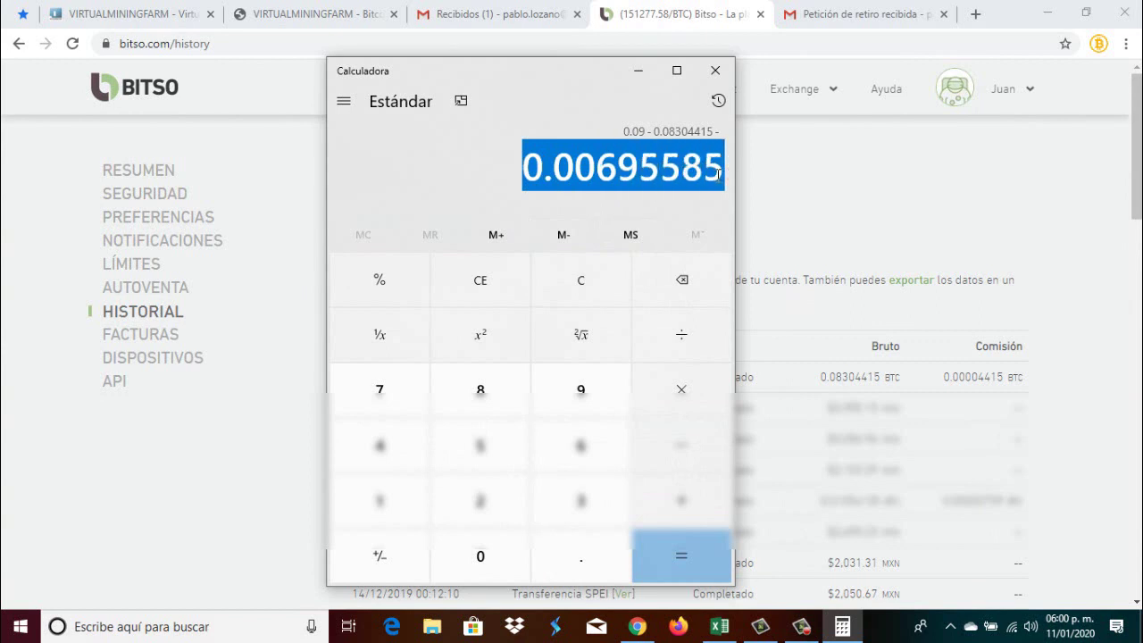
right_click(642, 174)
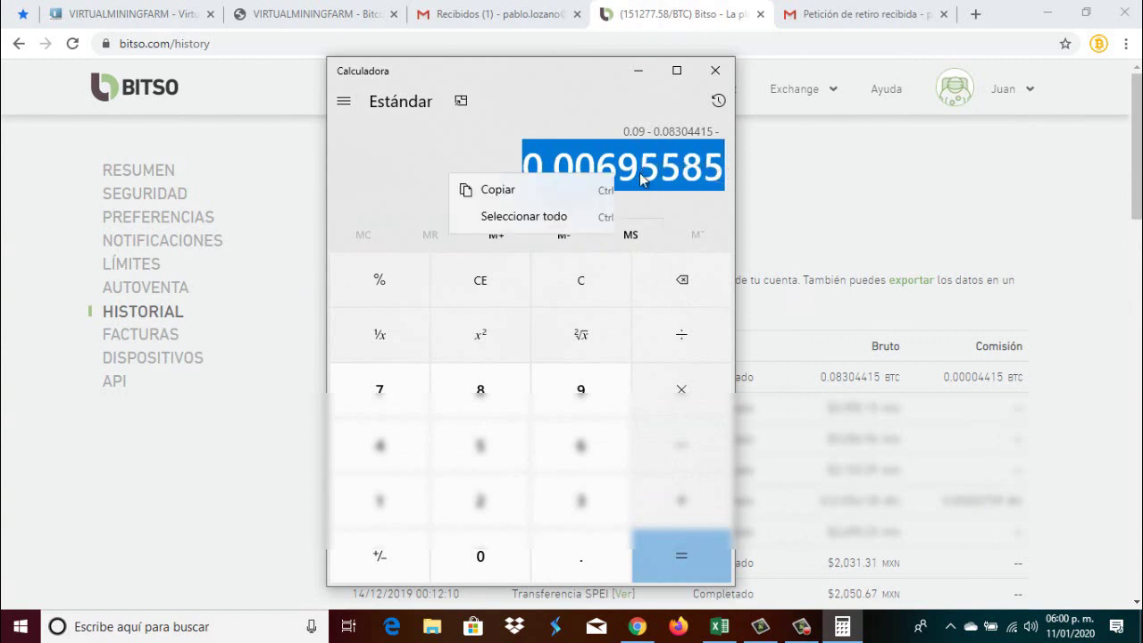
click(527, 191)
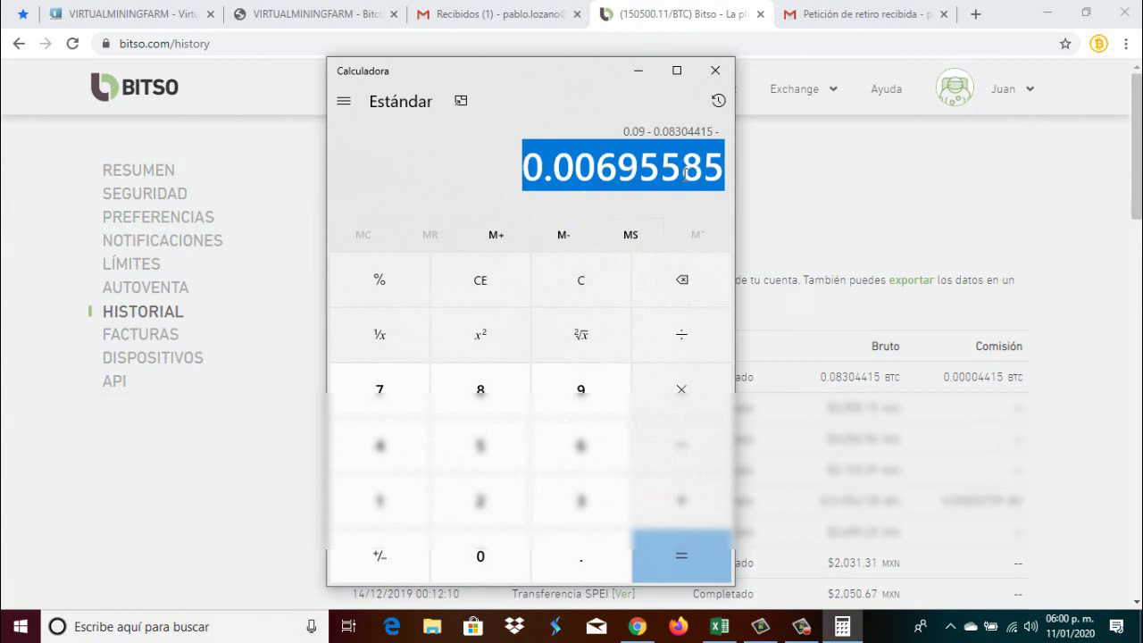
click(722, 628)
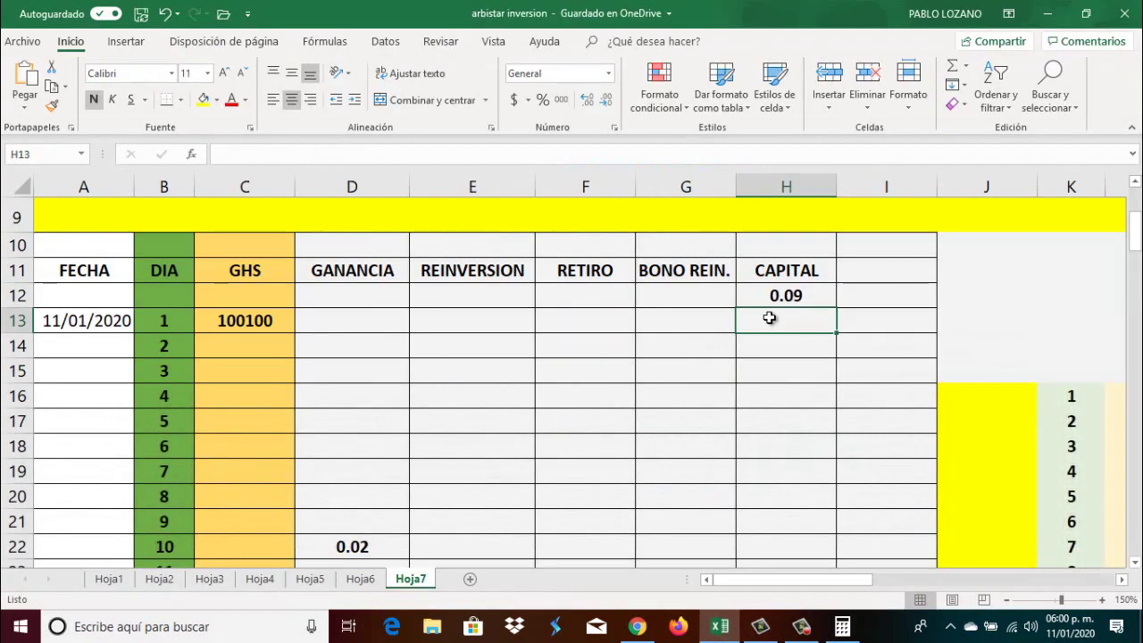
right_click(769, 318)
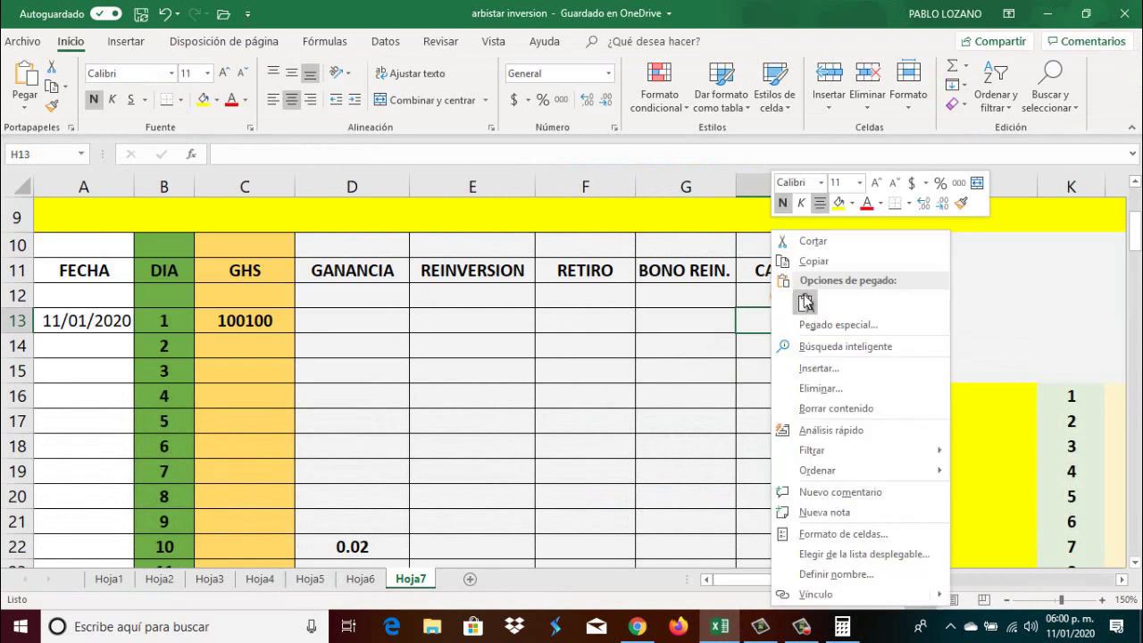
click(807, 302)
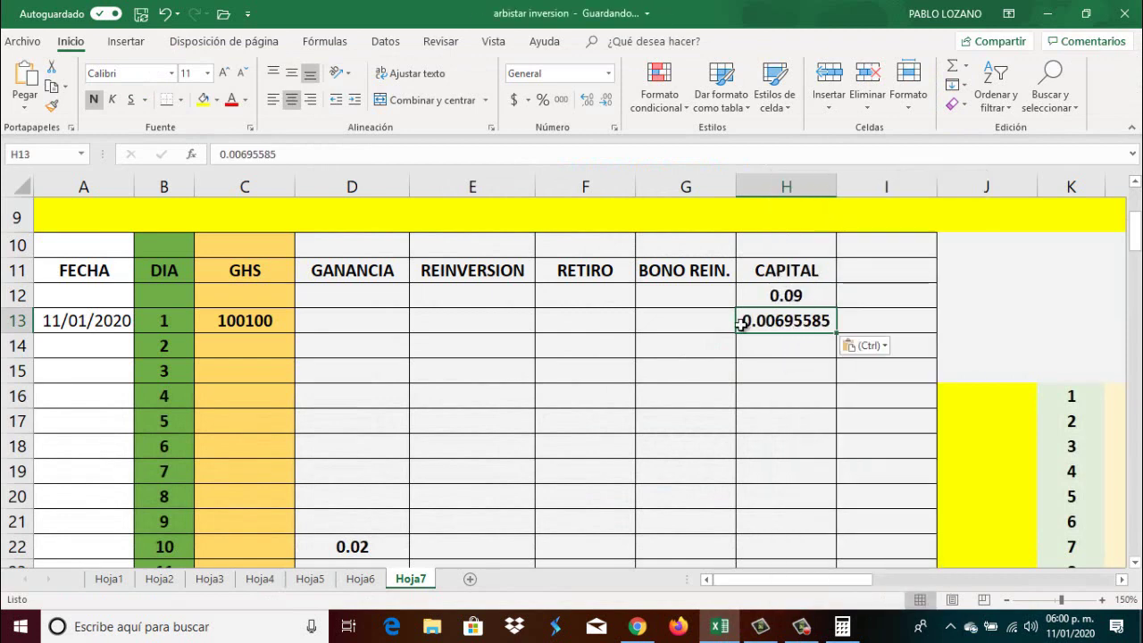
click(695, 323)
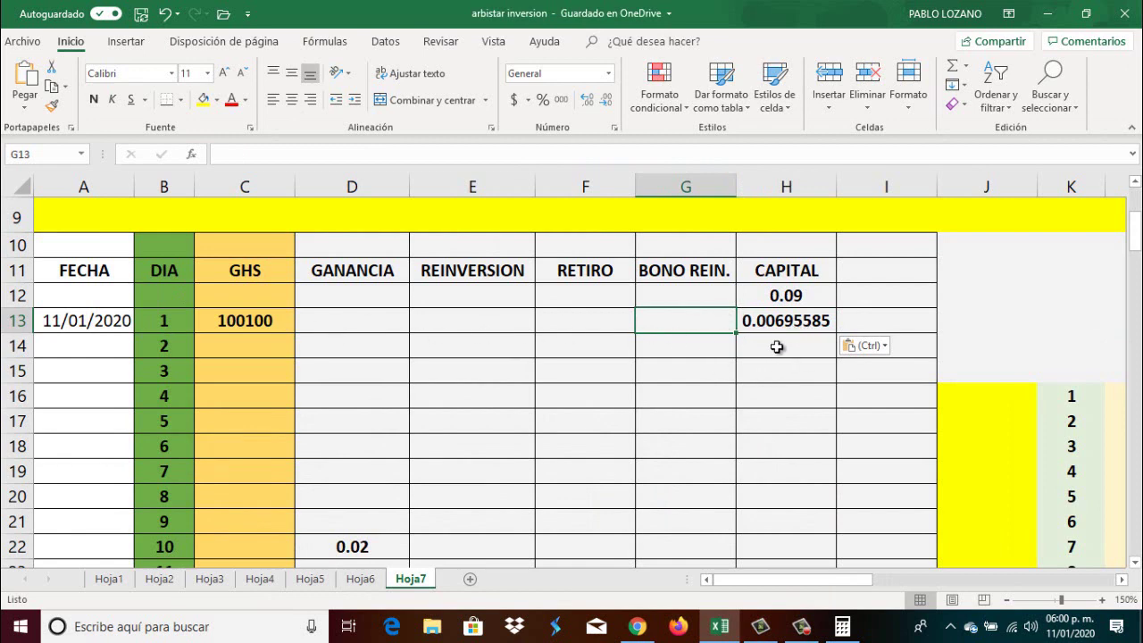
scroll(678, 398, down, 1)
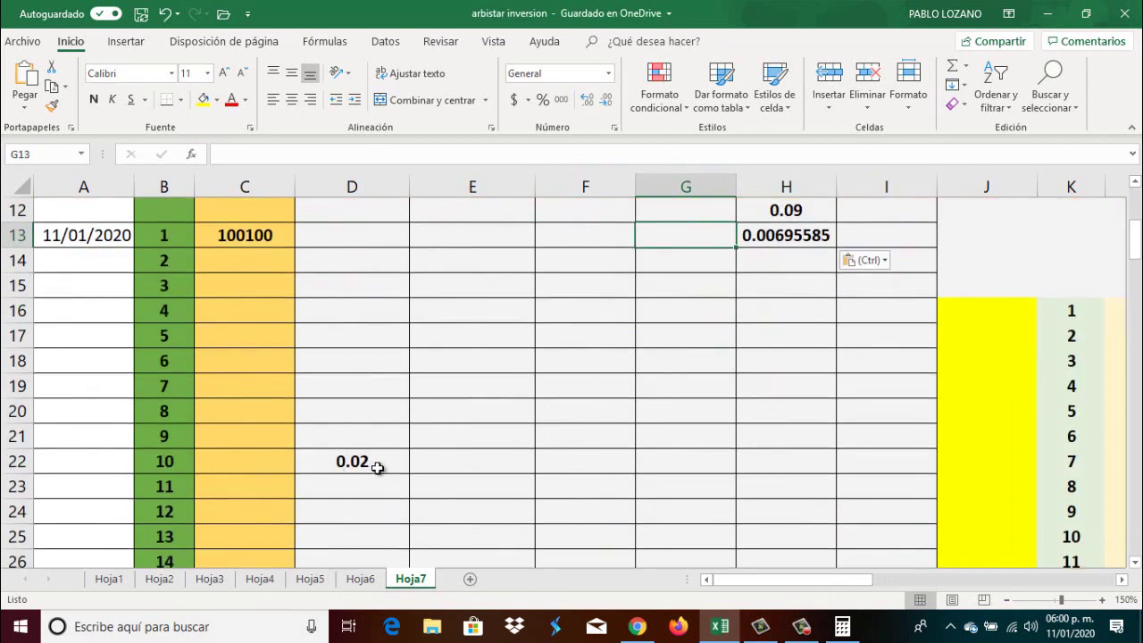
scroll(447, 466, up, 1)
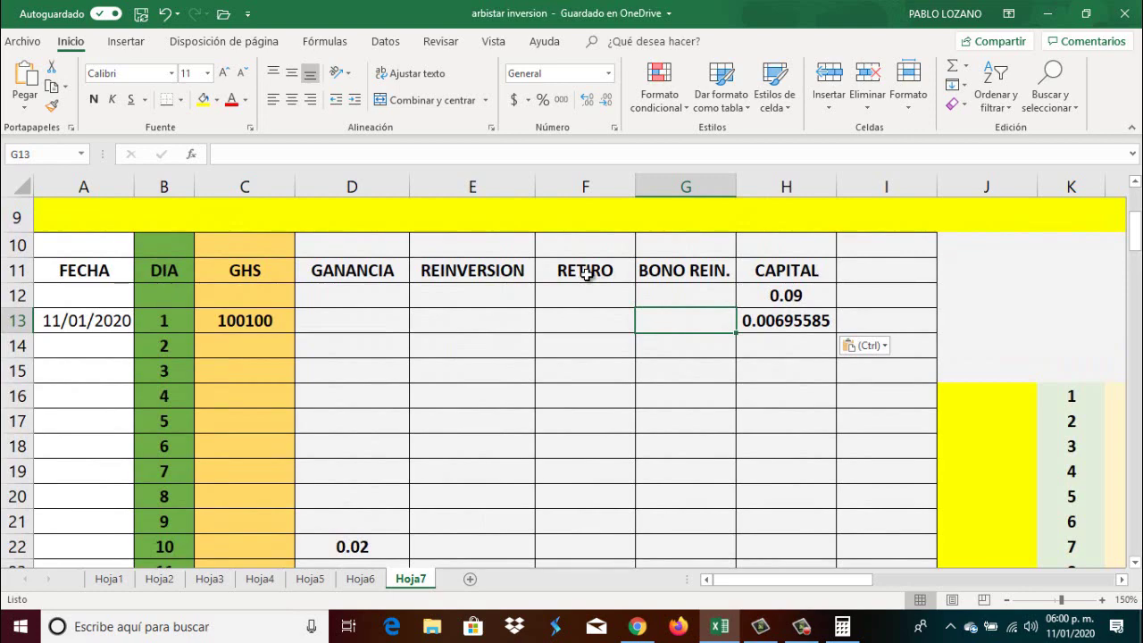
scroll(585, 273, down, 1)
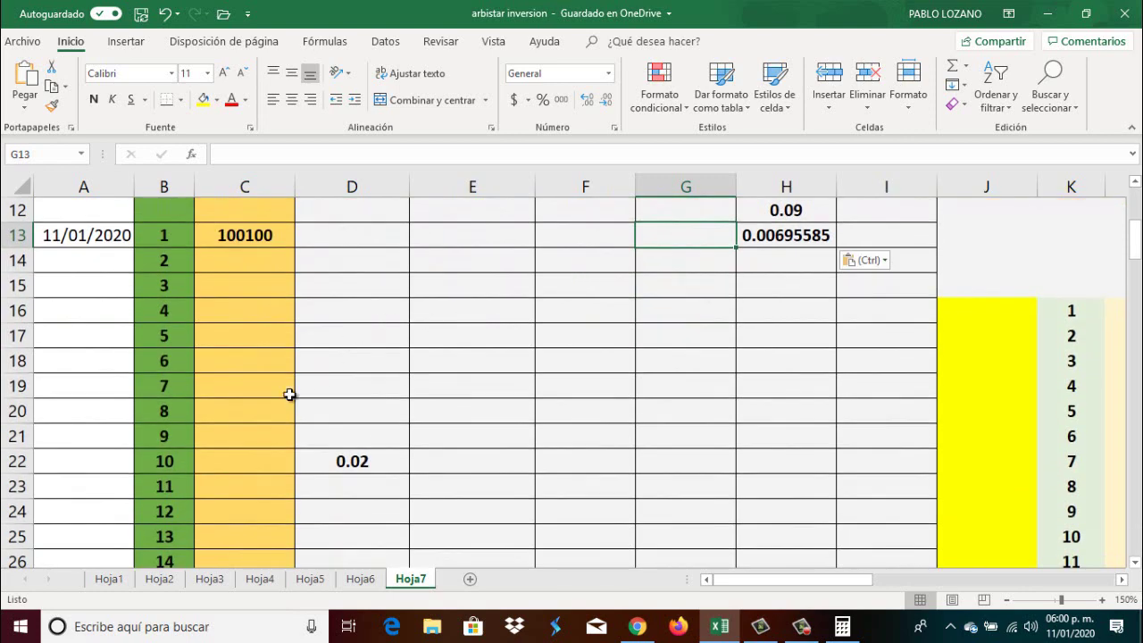
scroll(589, 311, up, 1)
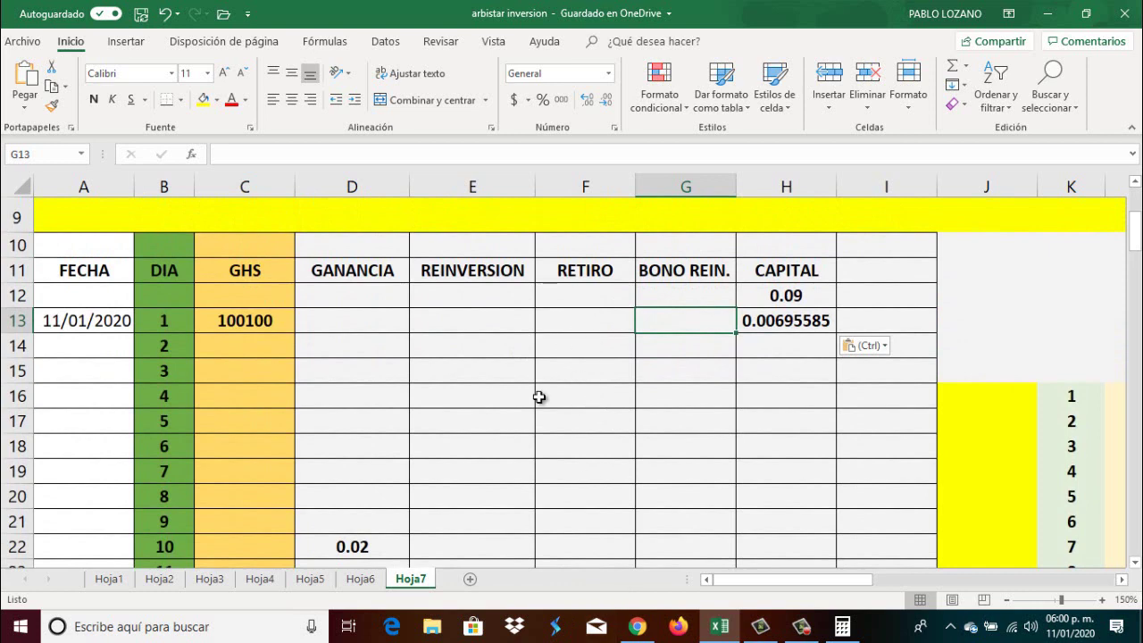
Step: Enter RETORNO C. as the header in cell I11, beside CAPITAL, and widen column I slightly to fit it
click(880, 271)
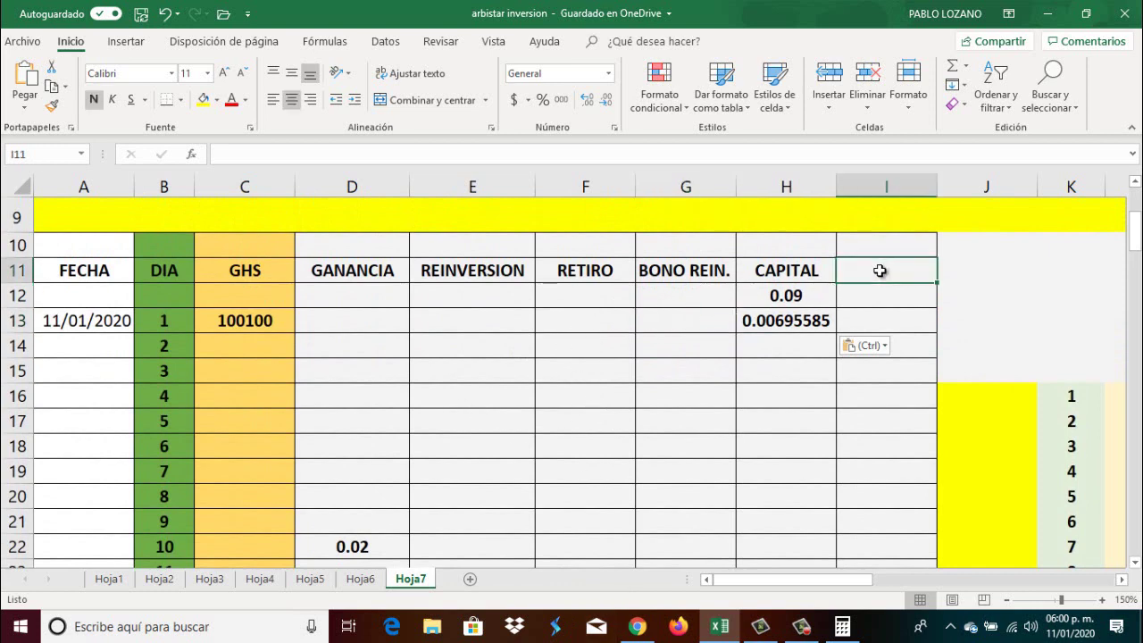
text(RE)
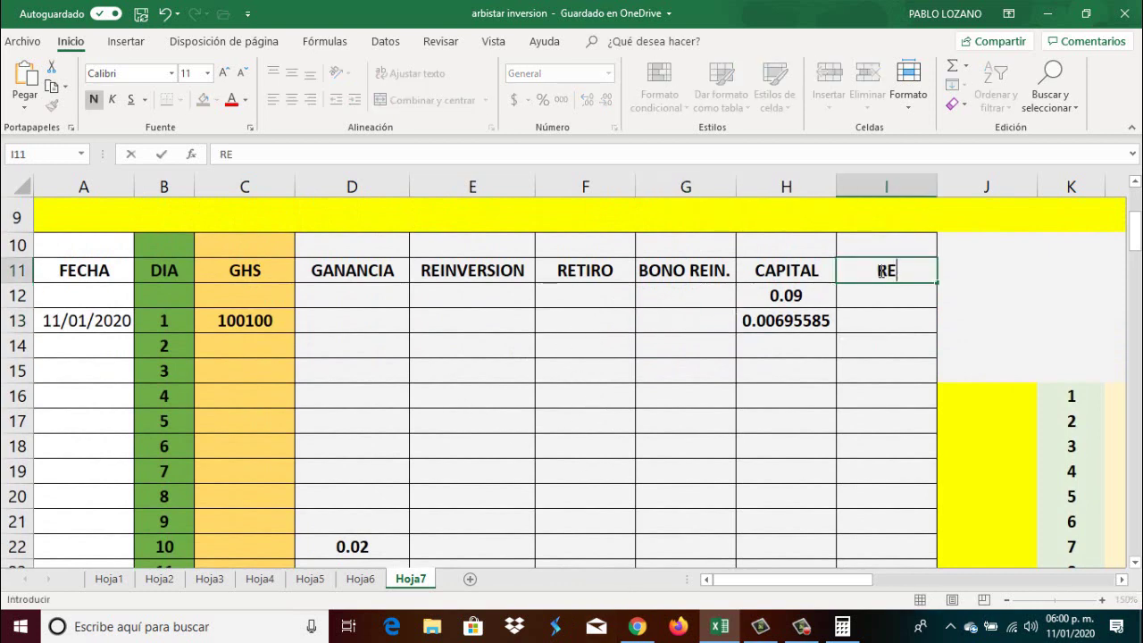
text(TRONO)
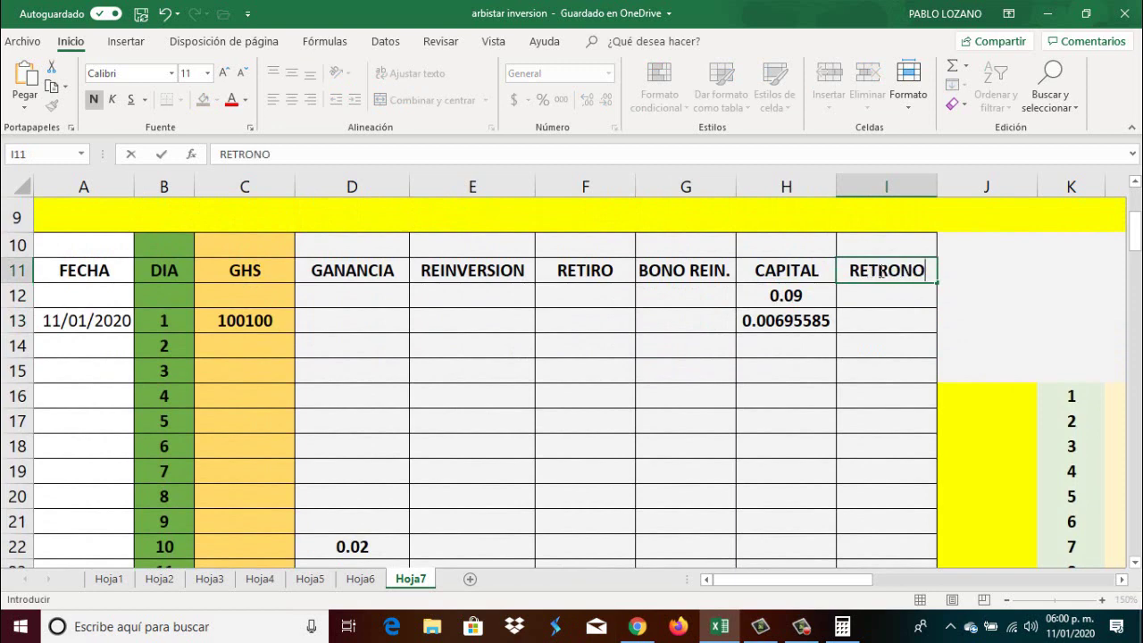
key(BackSpace)
key(BackSpace)
key(BackSpace)
key(BackSpace)
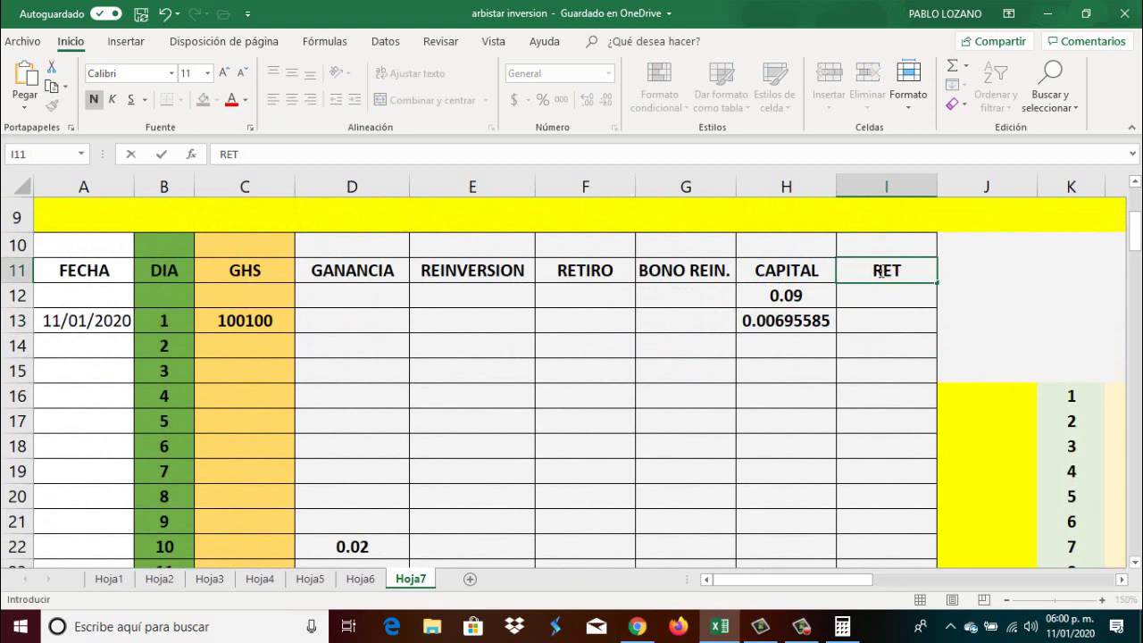
text(ORNO)
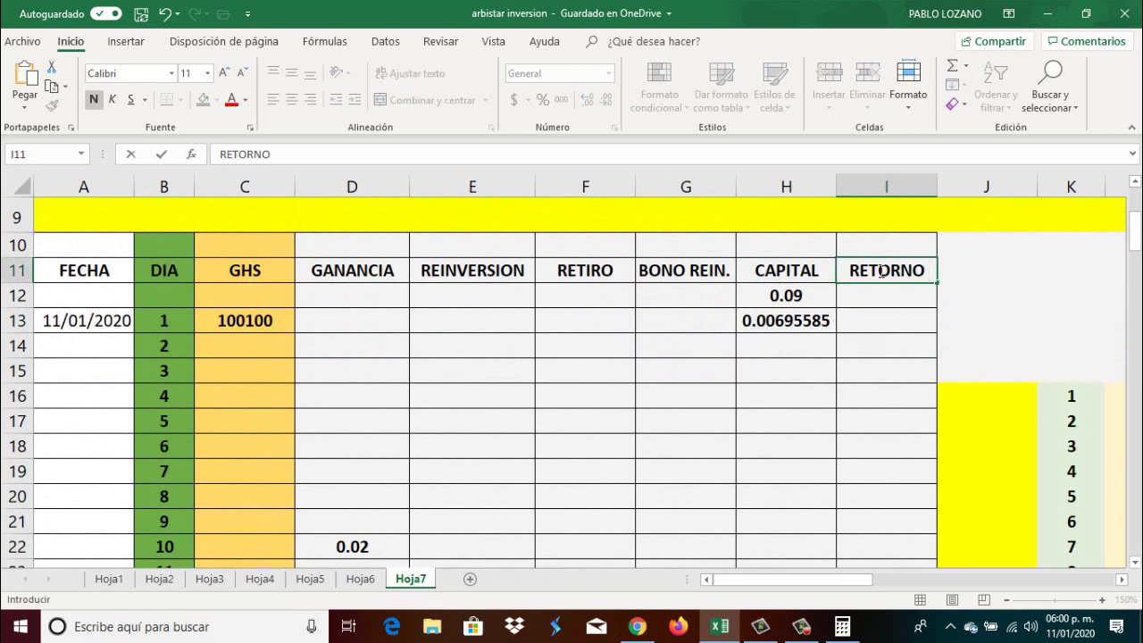
text( C.)
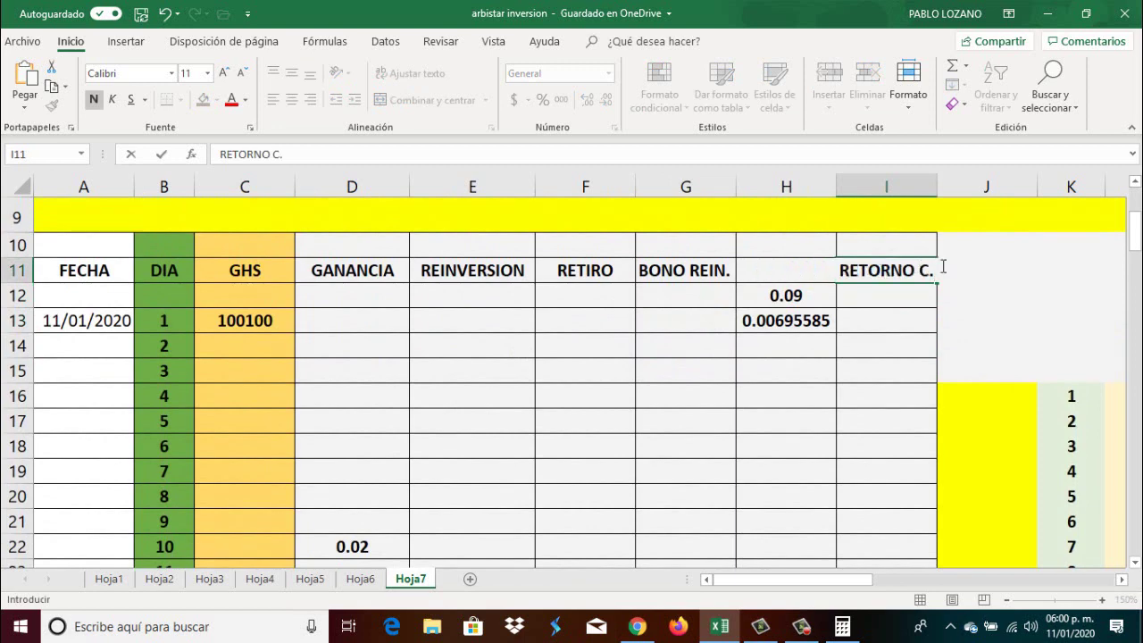
key(F2)
click(903, 320)
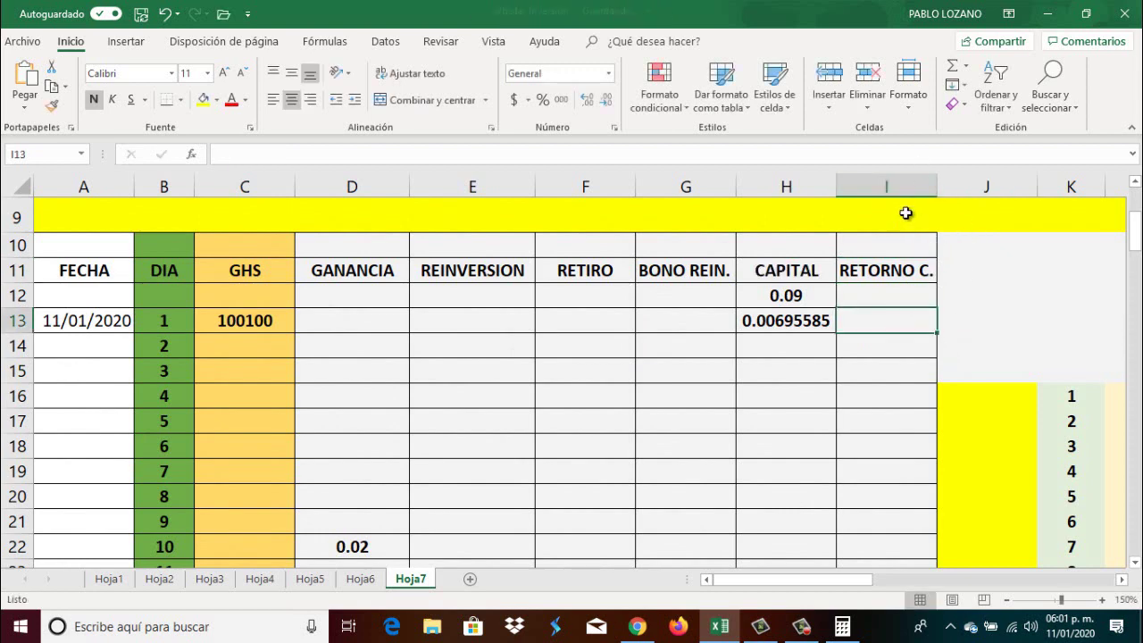
drag(940, 185, 949, 187)
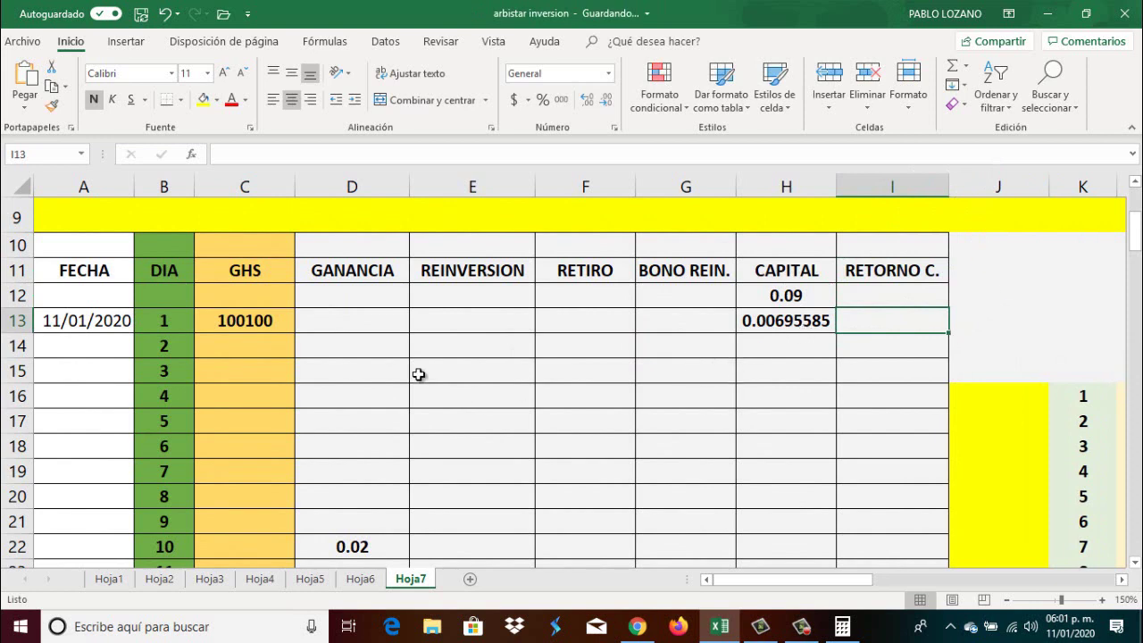
Step: Fill the FECHA column with consecutive dates from 11/01/2020 in A13 down to 20/01/2020 in A22
scroll(437, 369, down, 1)
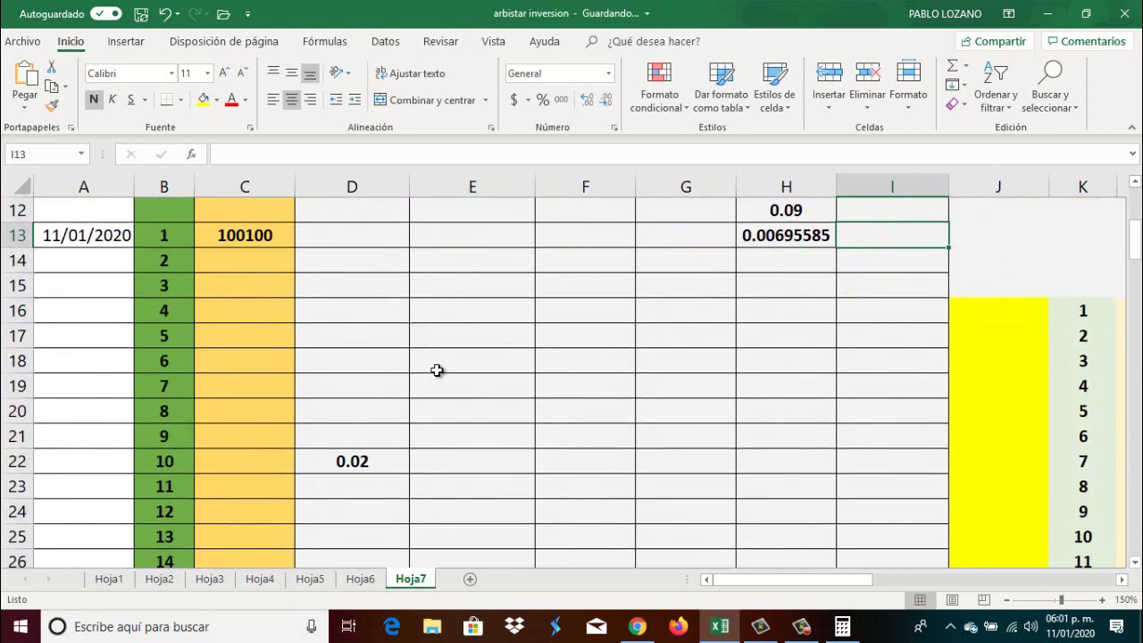
scroll(436, 369, up, 1)
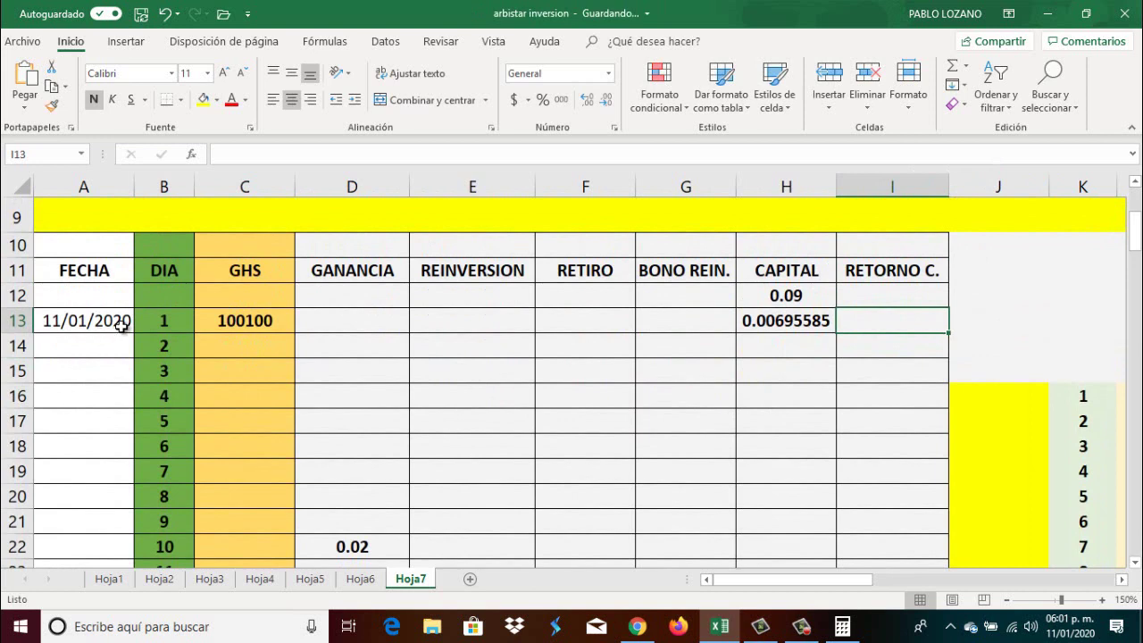
click(121, 327)
drag(132, 332, 109, 558)
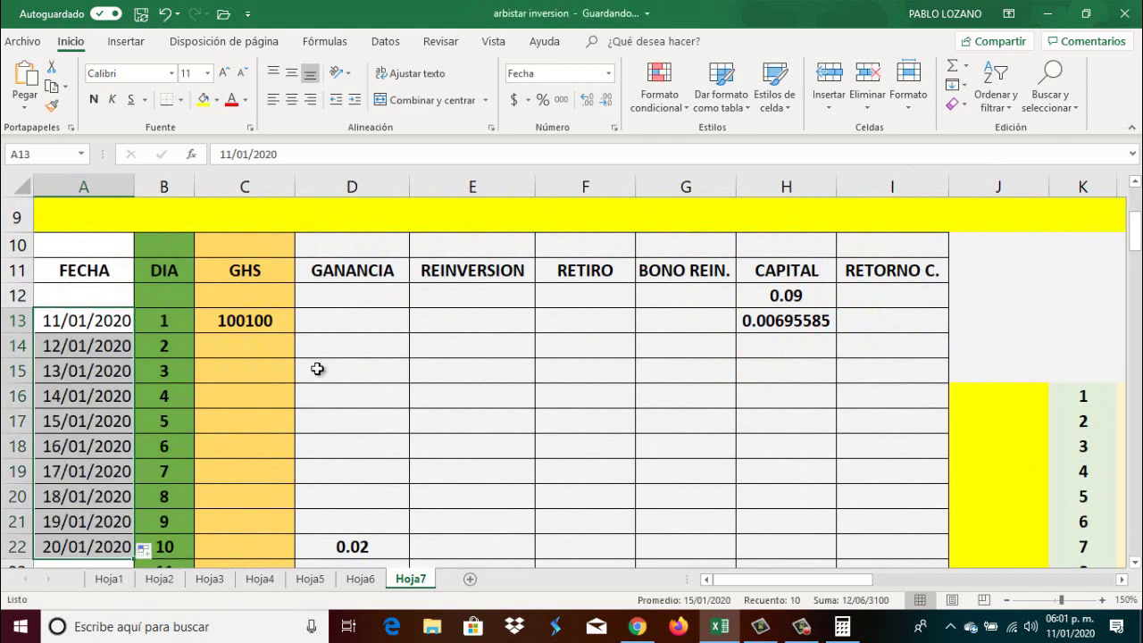
click(371, 326)
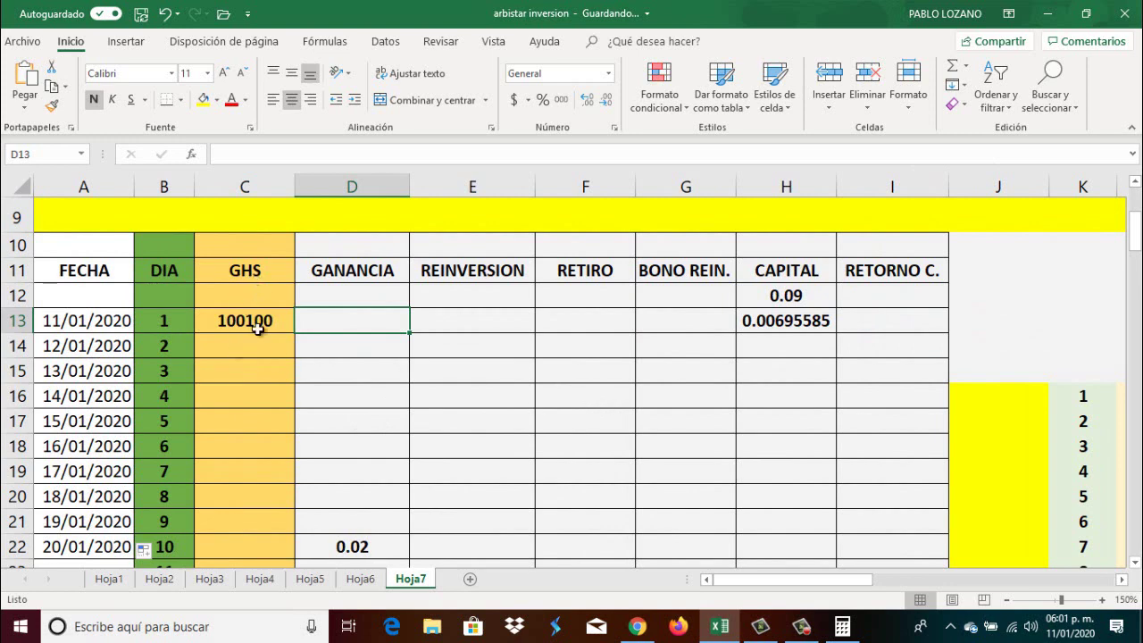
scroll(260, 375, down, 1)
scroll(522, 393, up, 1)
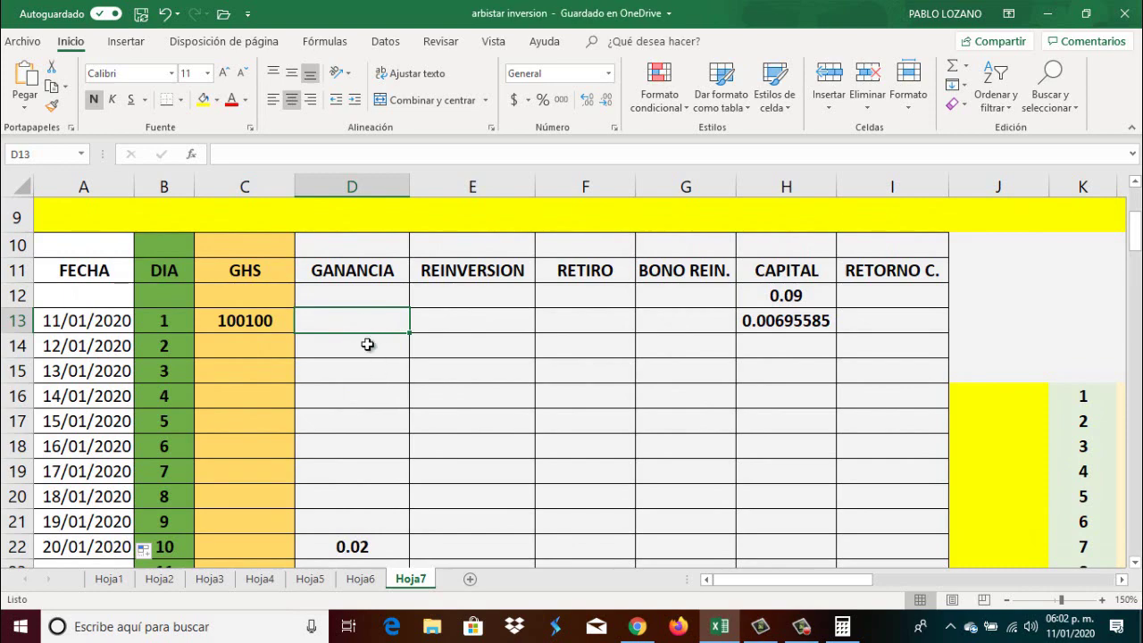
scroll(370, 349, down, 1)
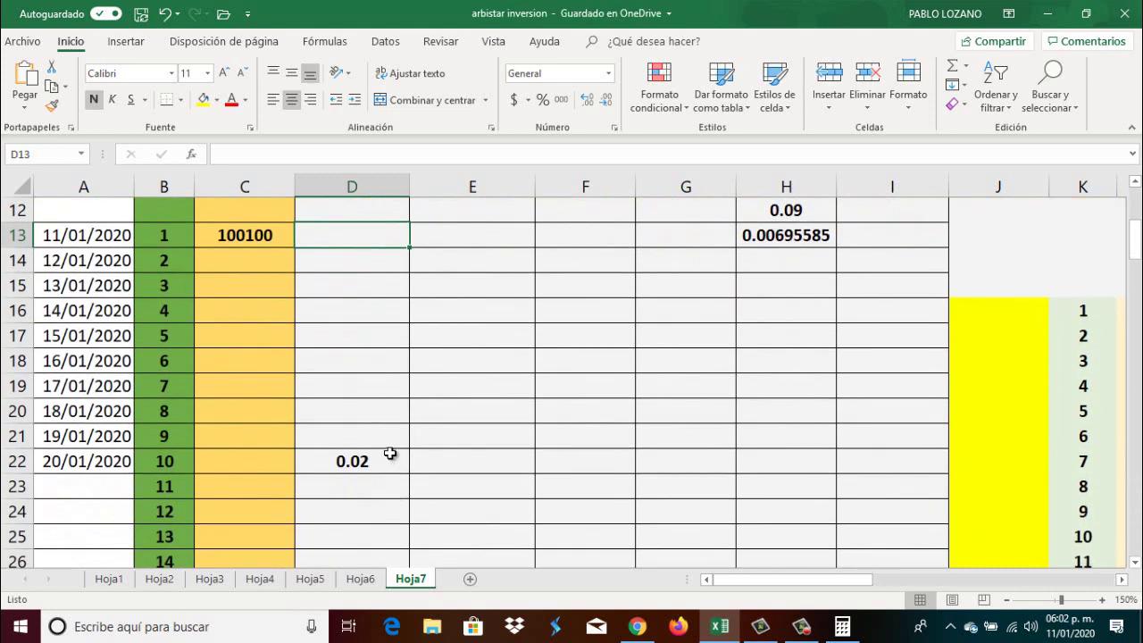
scroll(390, 453, up, 1)
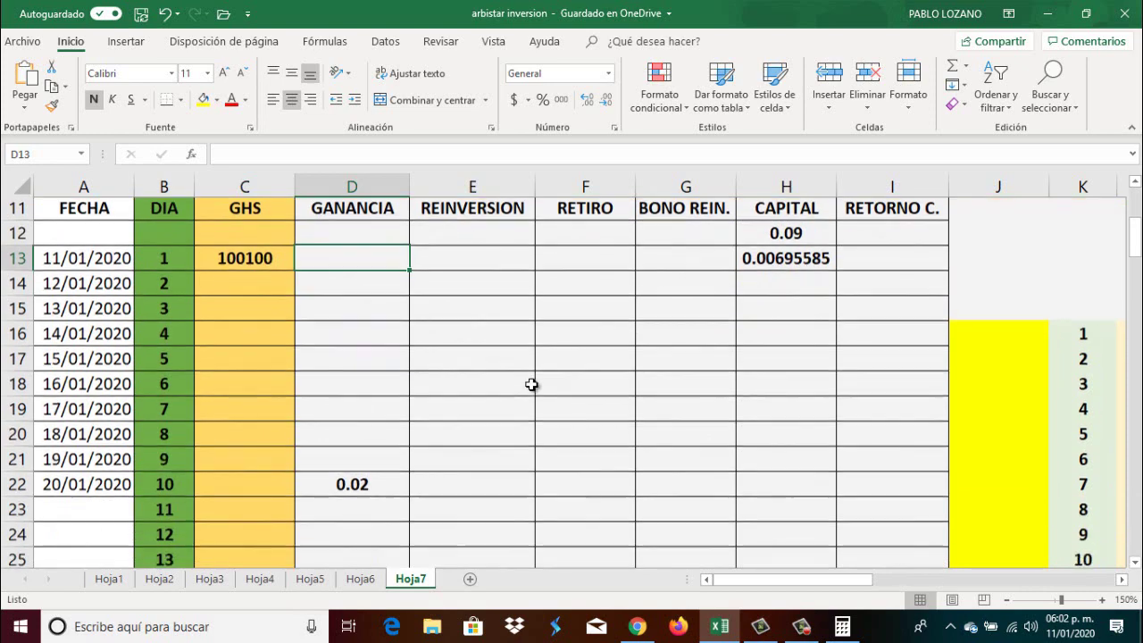
Step: Review the tracking sheet's daily rows, the pool banner and the column headers
scroll(532, 383, down, 3)
scroll(535, 384, up, 1)
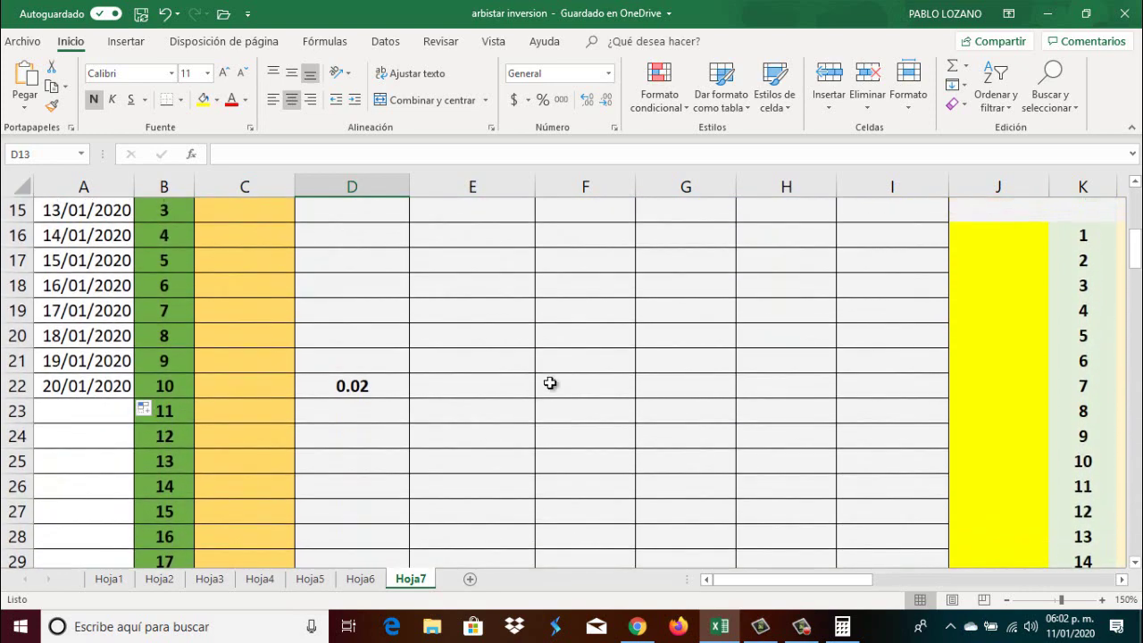
scroll(937, 469, down, 1)
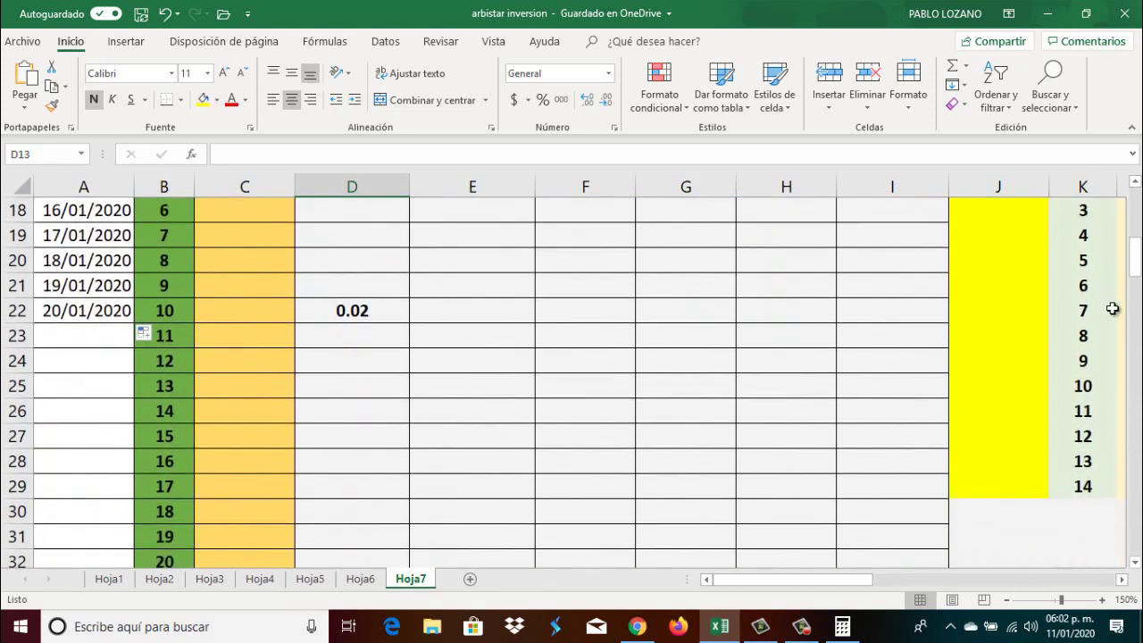
scroll(1008, 364, up, 1)
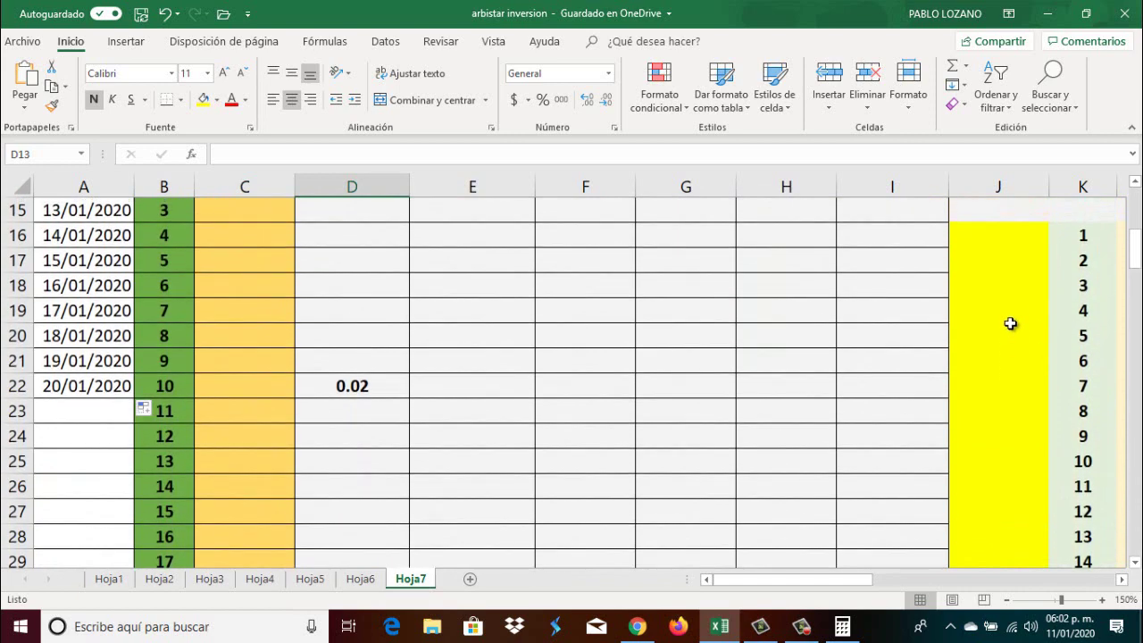
scroll(516, 416, up, 1)
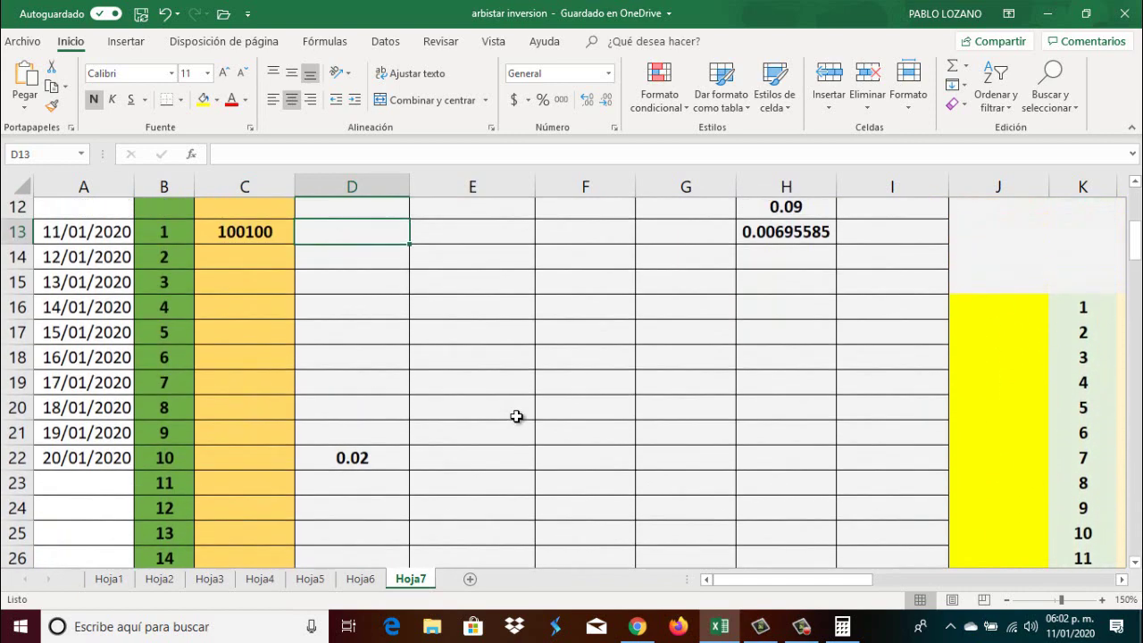
scroll(516, 416, up, 3)
scroll(516, 416, up, 1)
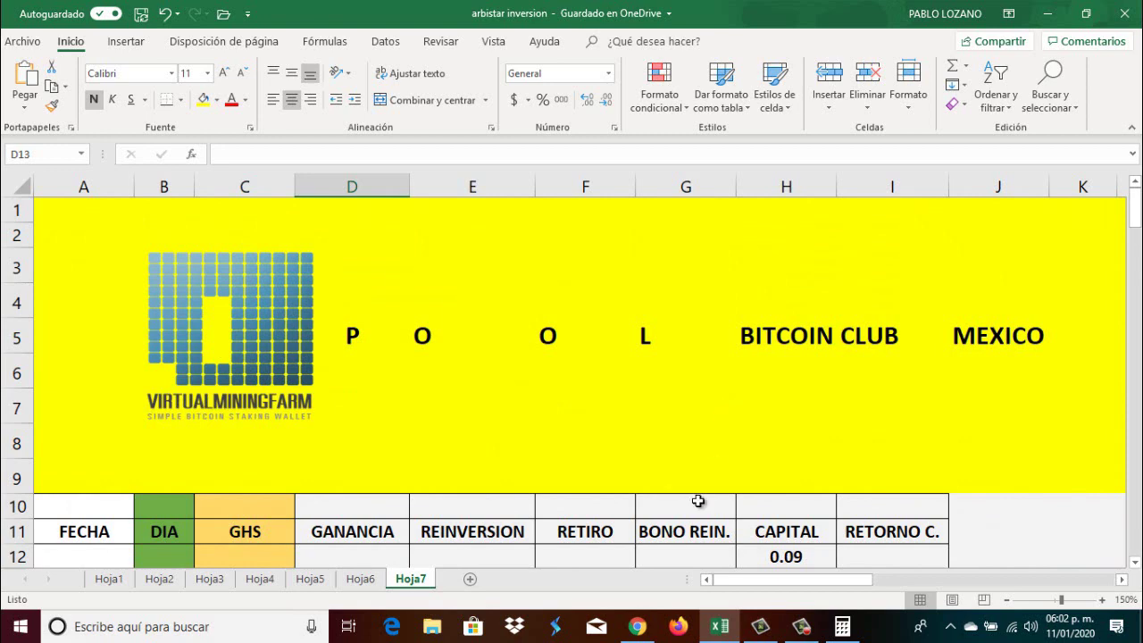
Step: Switch to Chrome and review the Virtualmining.Farm payment e-mail, the 100000 GHS invoice and the account dashboard's hash power and balance
key(alt+Tab)
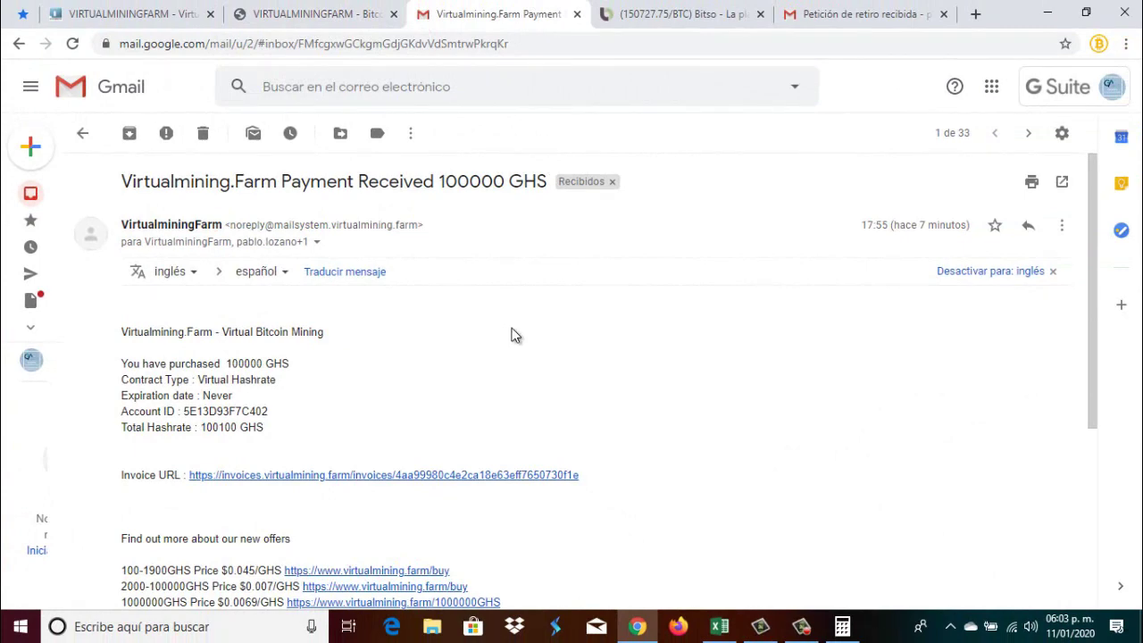
key(ctrl+shift+Tab)
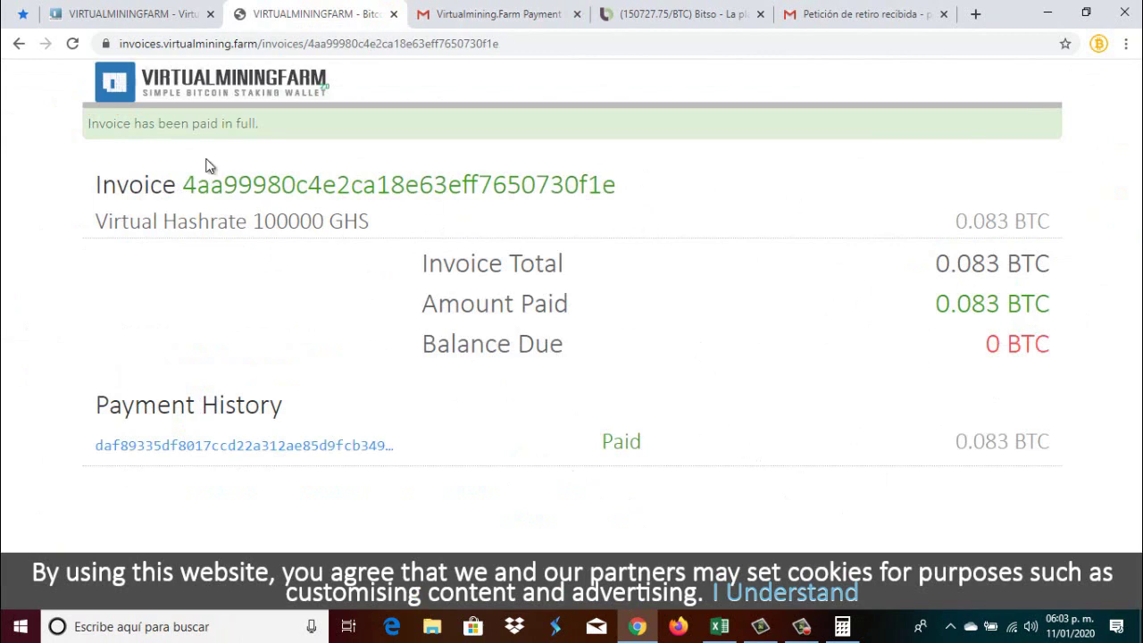
click(125, 13)
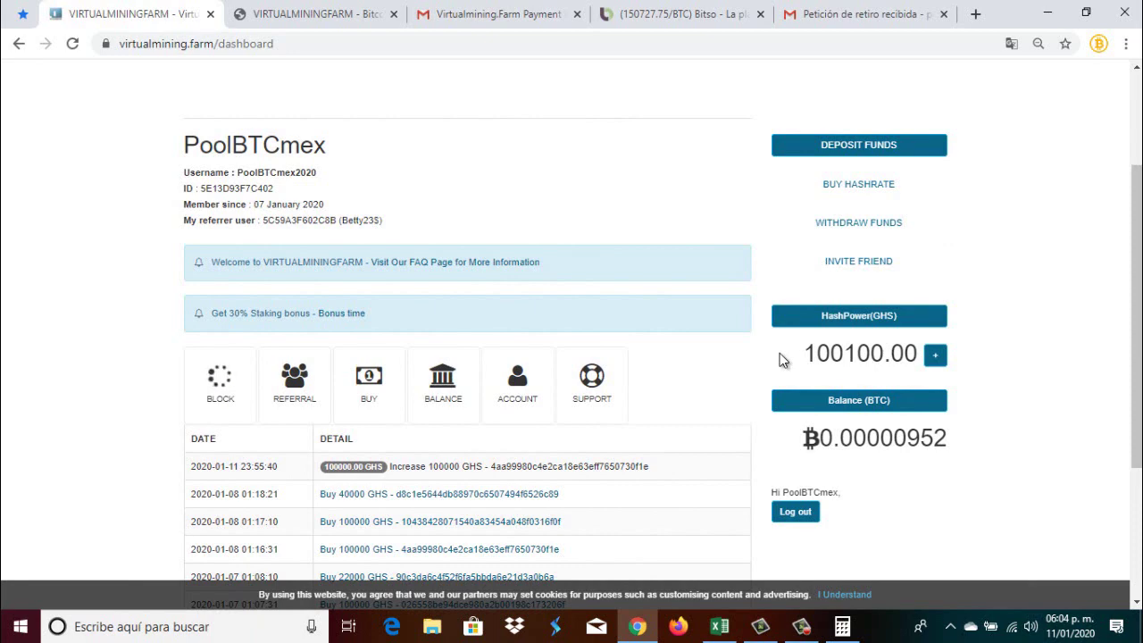
scroll(779, 360, up, 2)
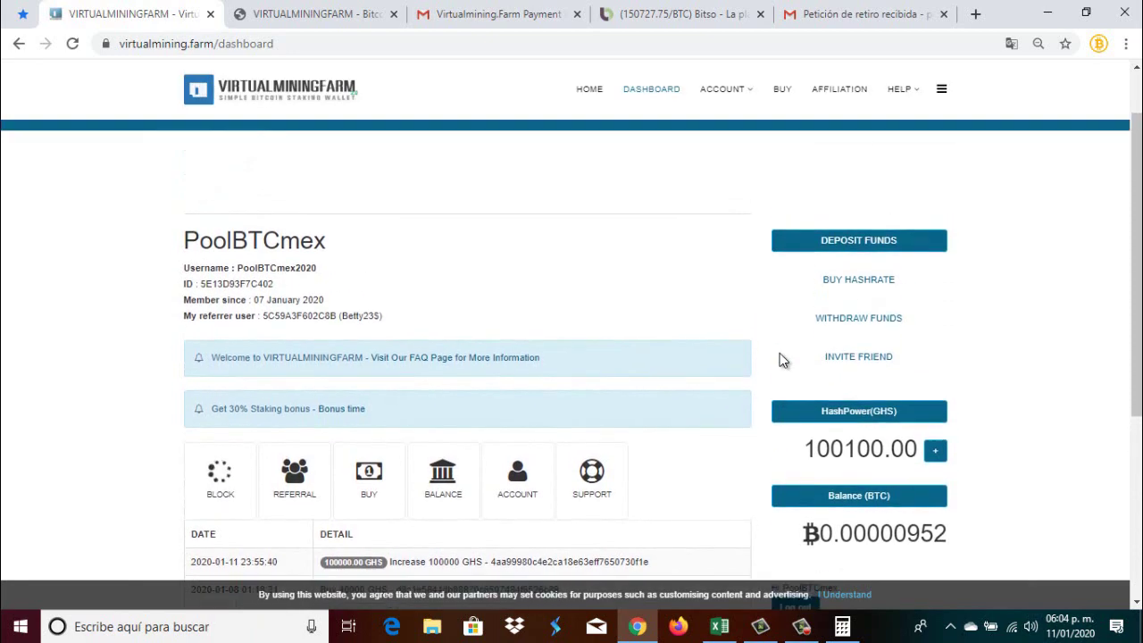
scroll(781, 360, down, 2)
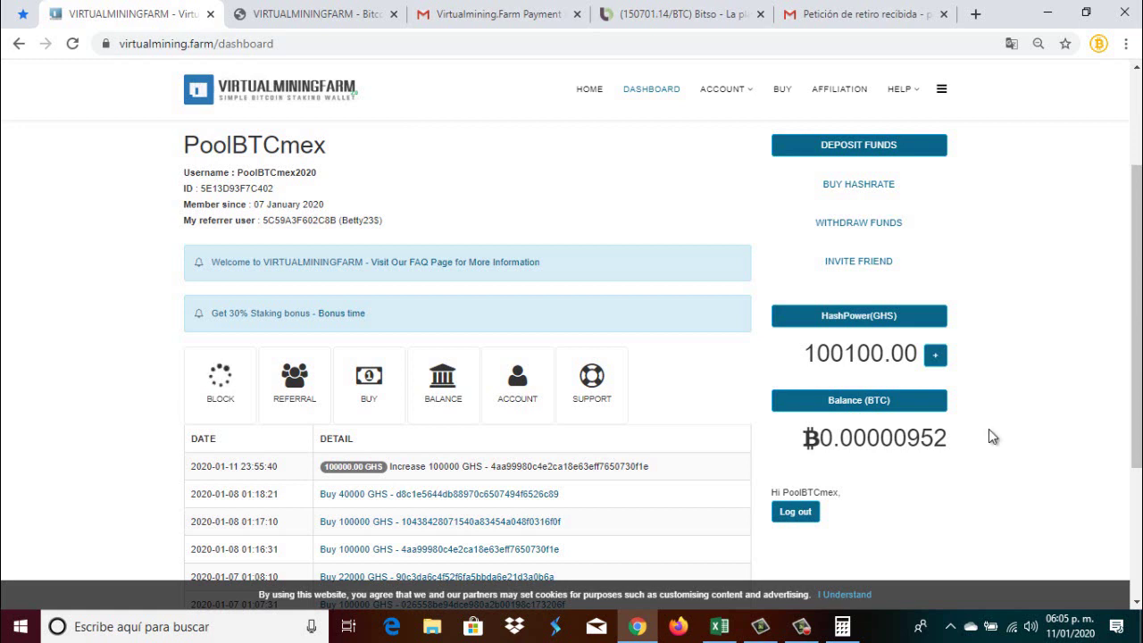
Step: Open the VirtualMiningFarm profit calculator and paste 100100 as the invested GHS to estimate the daily earnings
mouse_move(920, 100)
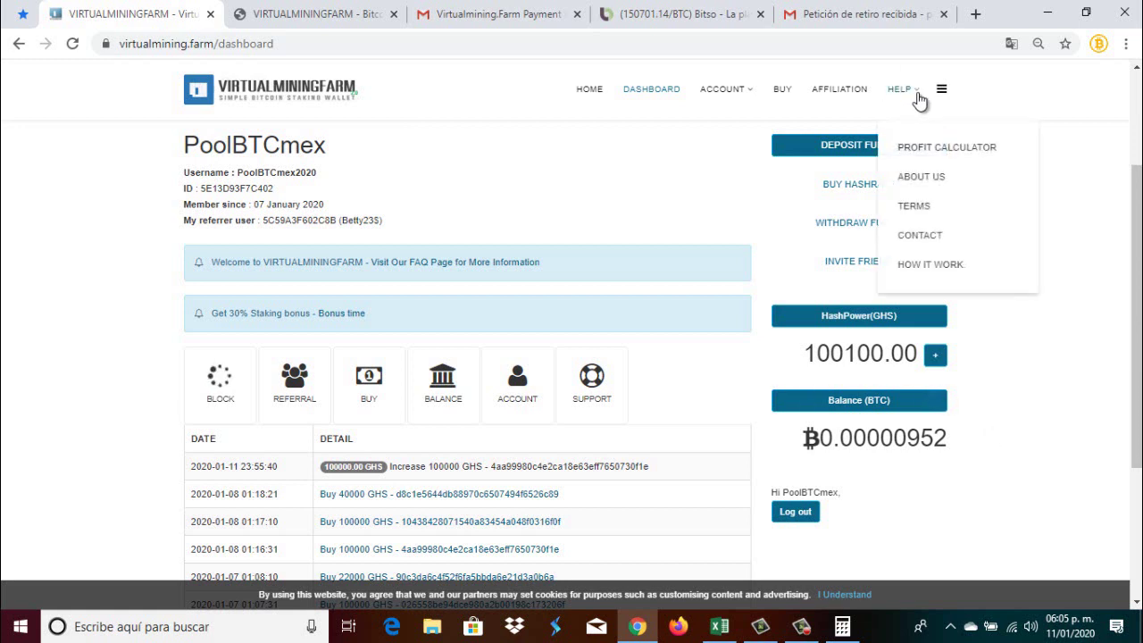
click(954, 157)
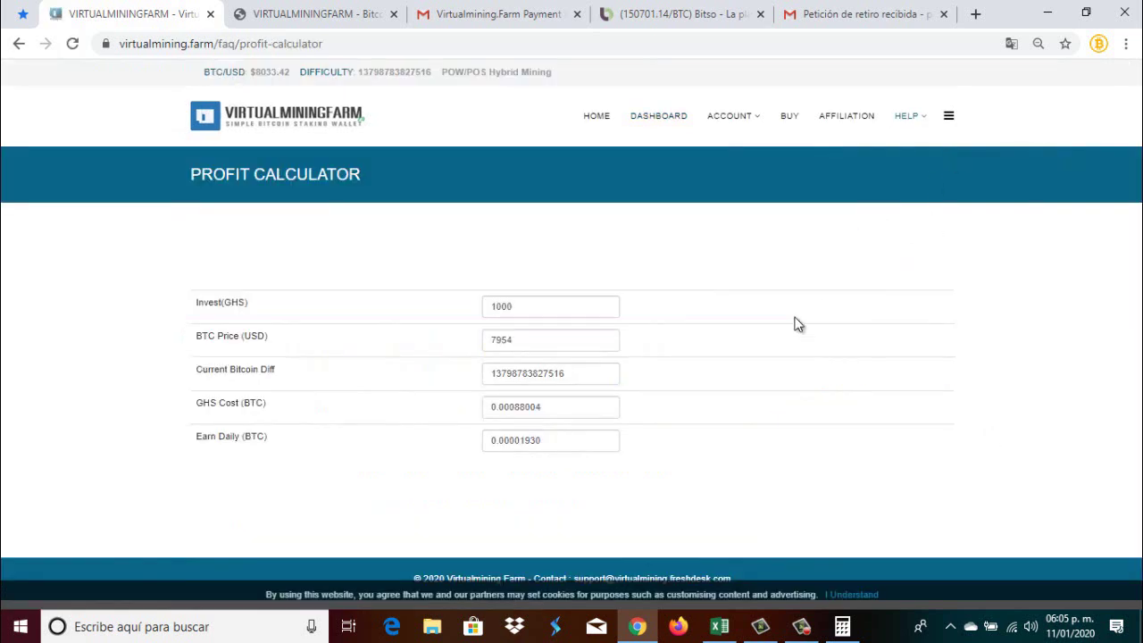
double_click(506, 307)
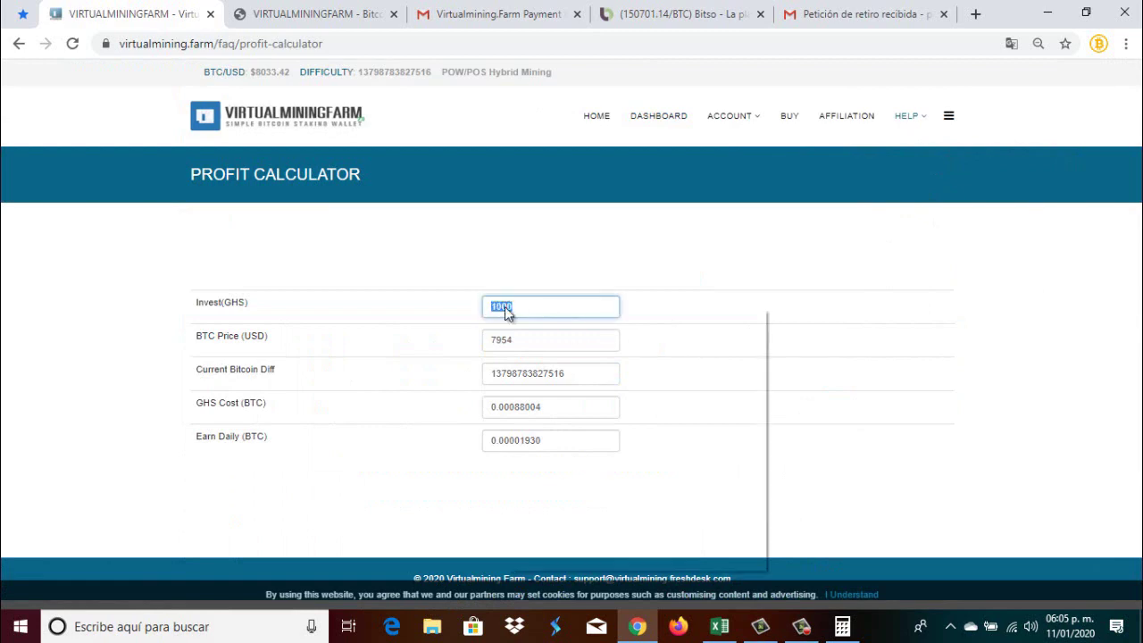
right_click(504, 307)
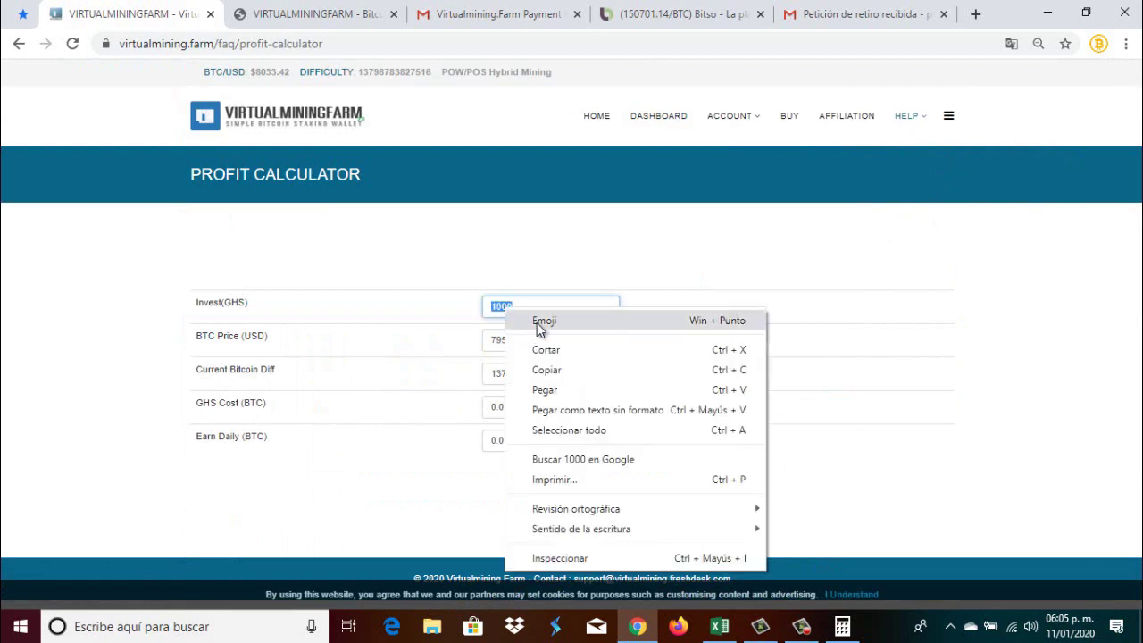
click(591, 393)
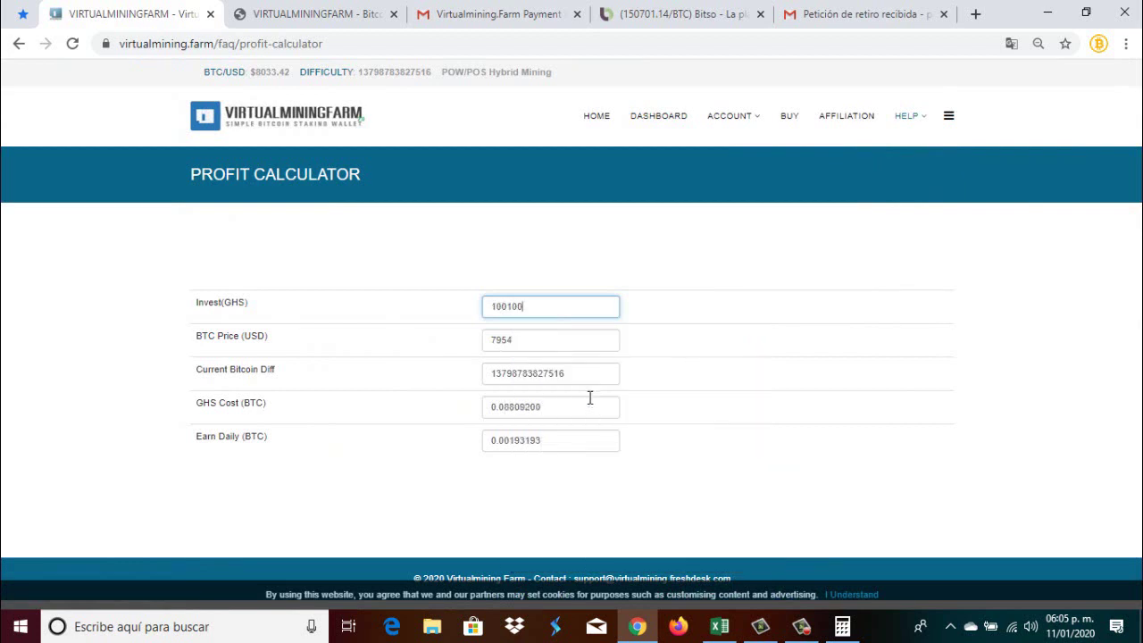
click(574, 263)
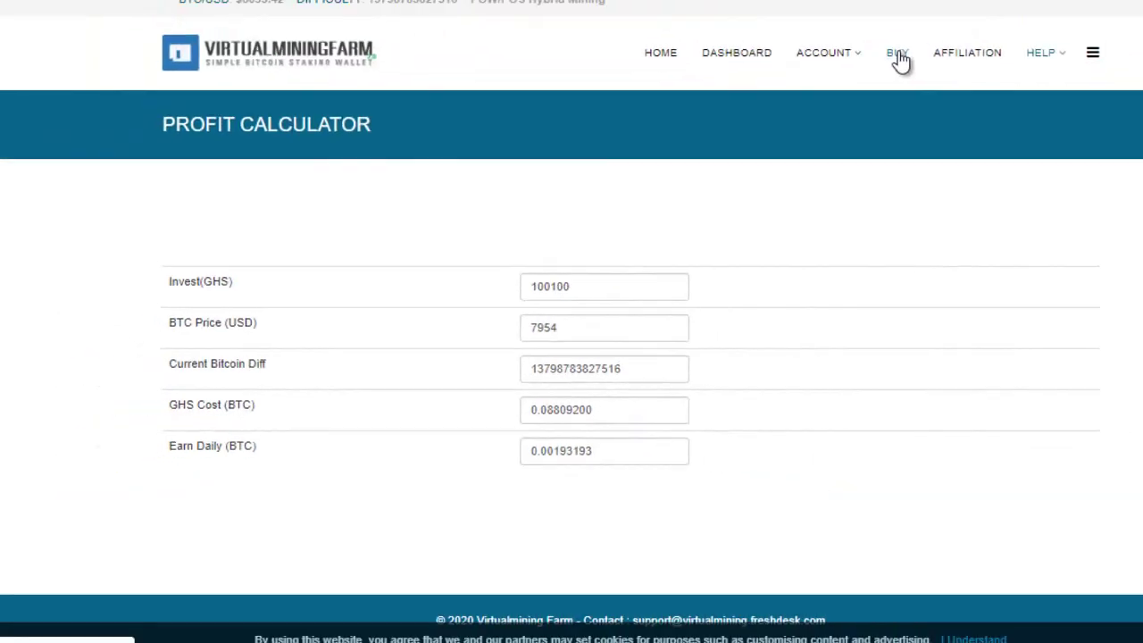
Step: Open the mining contract purchase page and set the contract size to 23000 GHS, keeping Bitcoin as the payment type
click(790, 117)
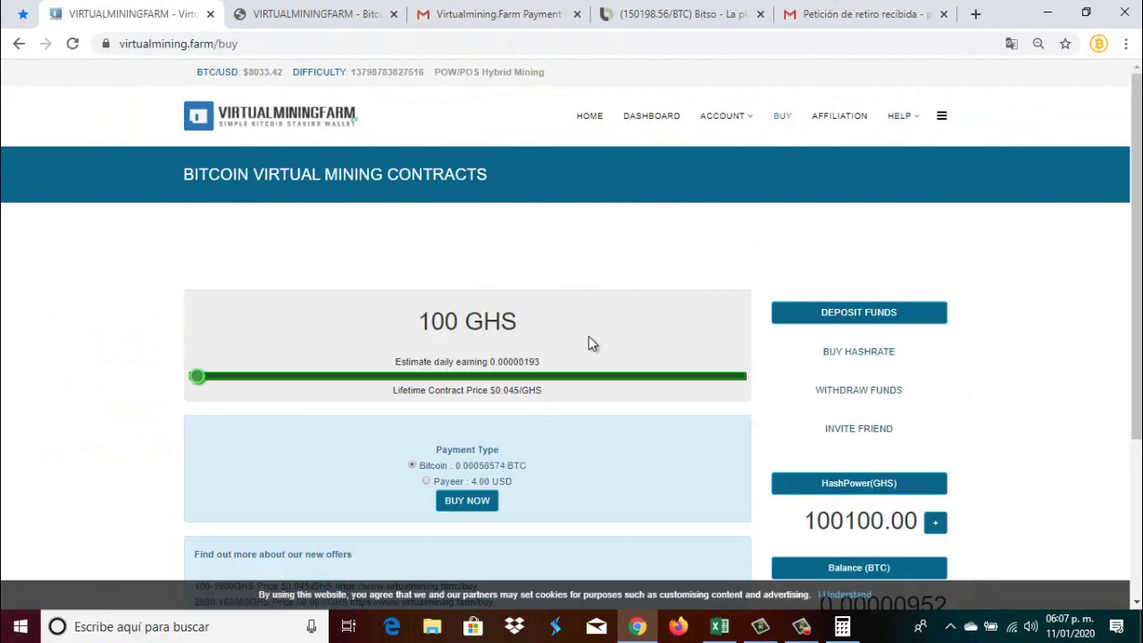
click(238, 379)
click(261, 379)
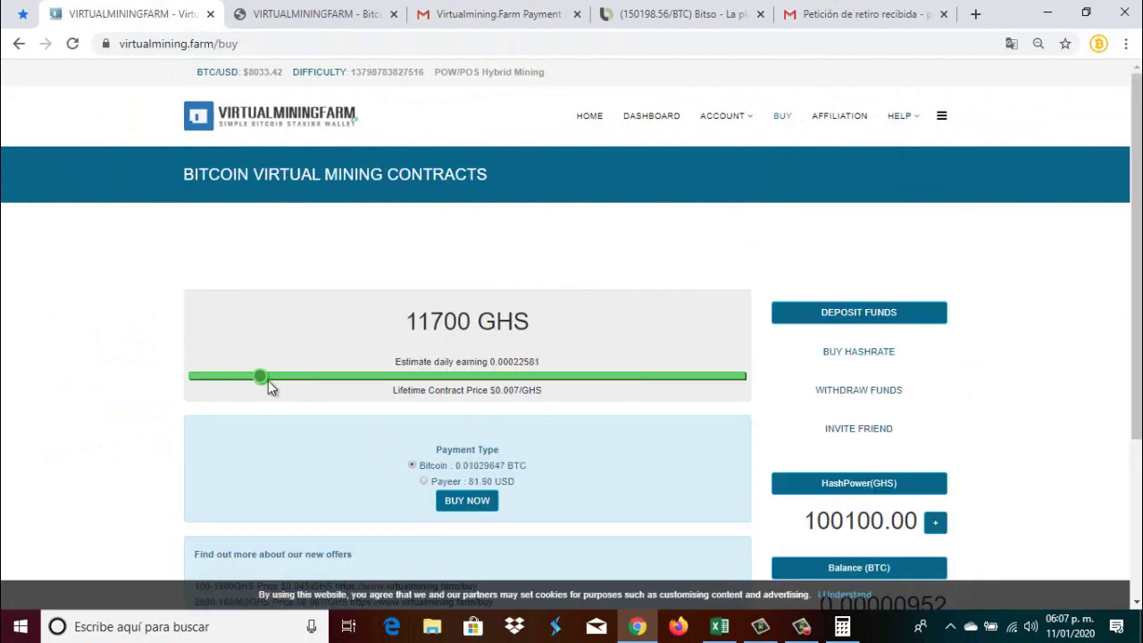
click(299, 379)
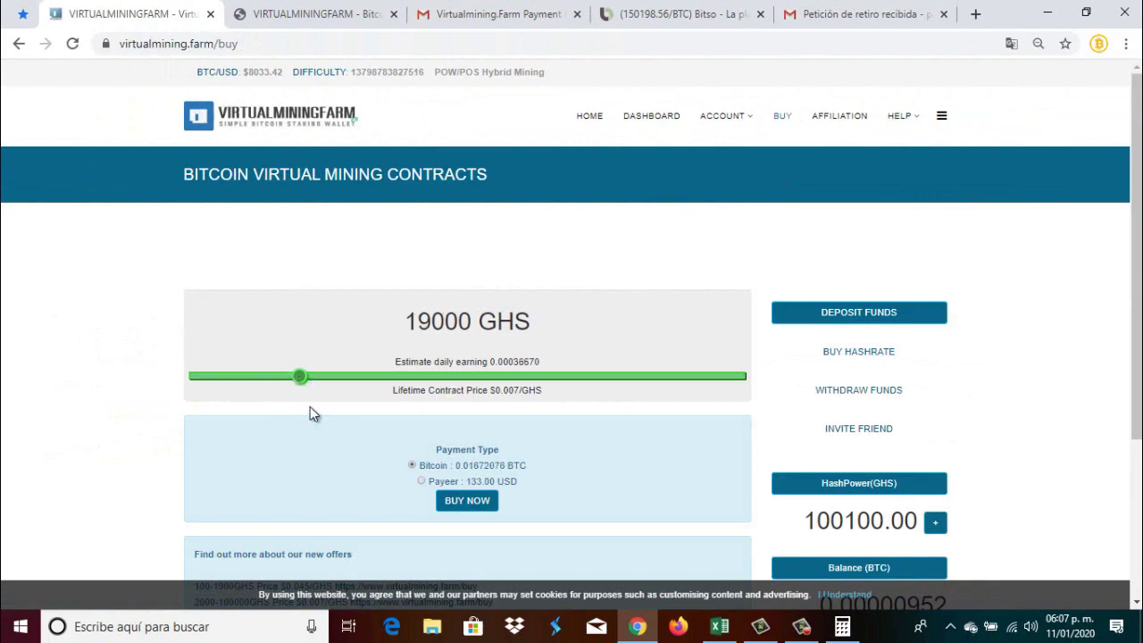
key(Right)
key(Right)
key(Right)
key(Right)
key(Right)
key(Right)
key(Right)
key(Right)
key(Right)
key(Right)
key(Right)
key(Right)
key(Right)
key(Right)
key(Right)
key(Right)
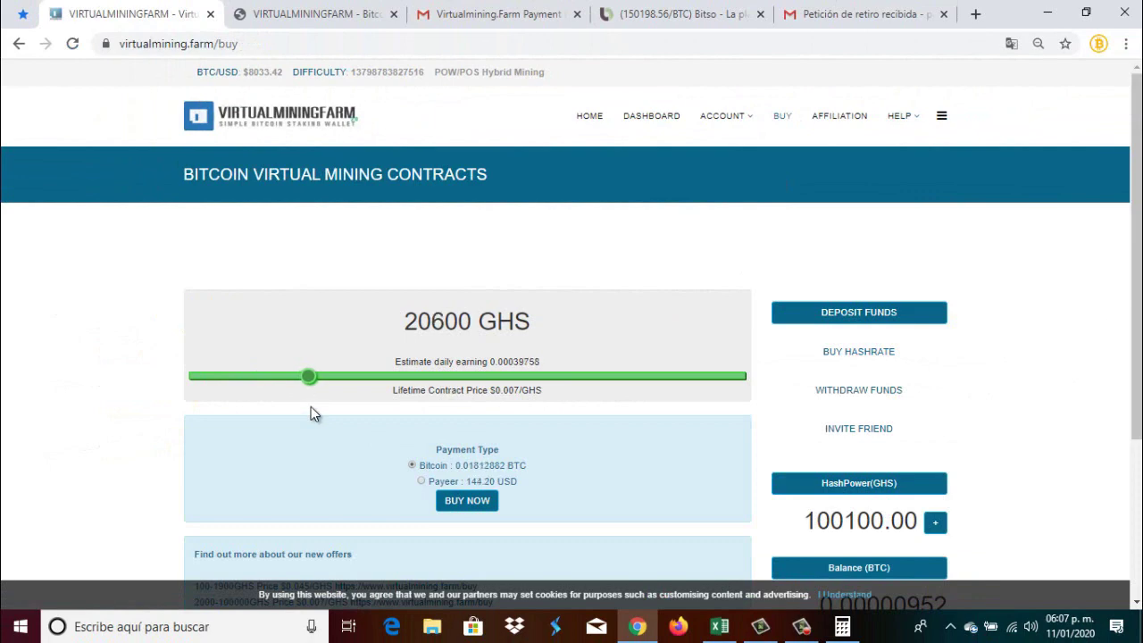
key(Right)
key(Right)
key(Right)
key(Right)
key(Right)
key(Right)
key(Right)
key(Right)
key(Right)
key(Right)
key(Right)
key(Right)
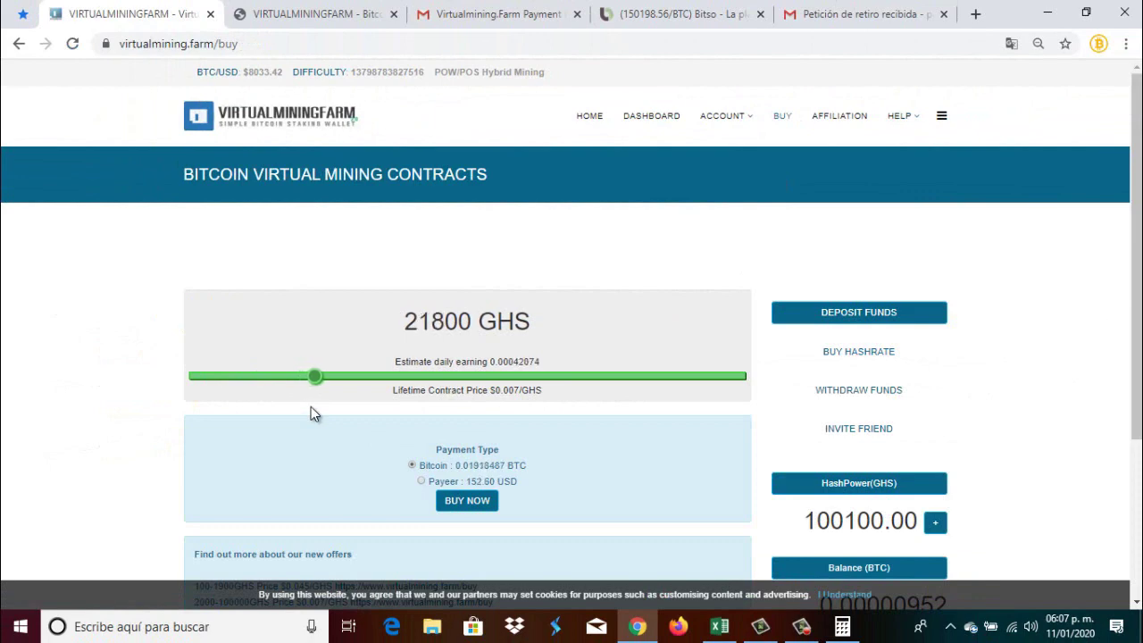
key(Right)
key(Right)
key(Right)
key(Right)
key(Right)
key(Right)
key(Right)
key(Right)
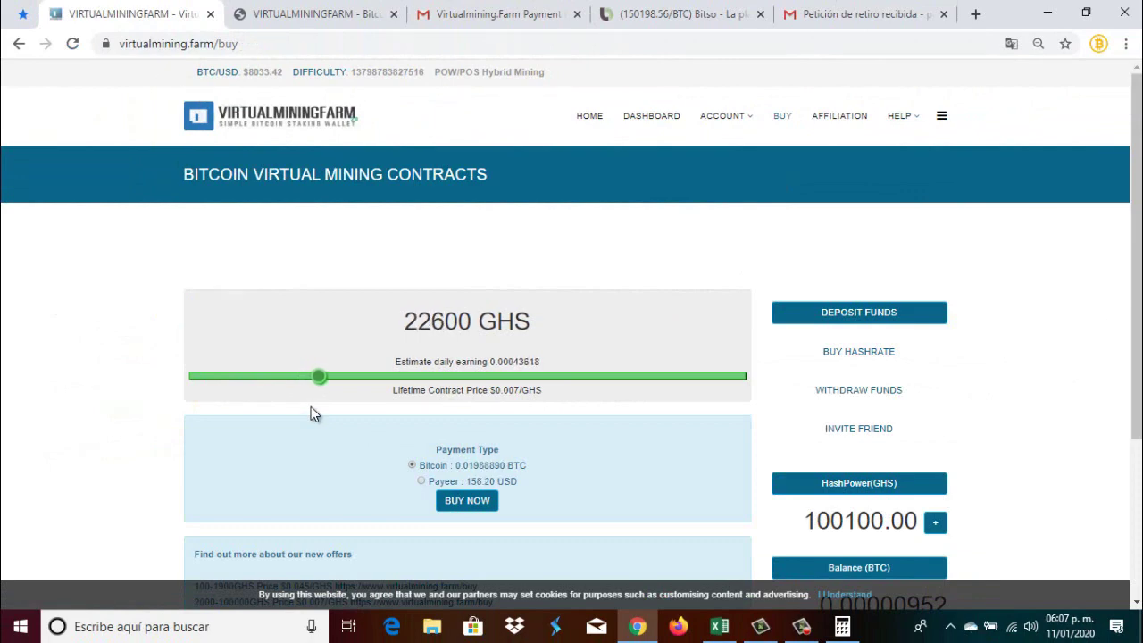
key(Right)
key(Right)
key(Right)
key(Right)
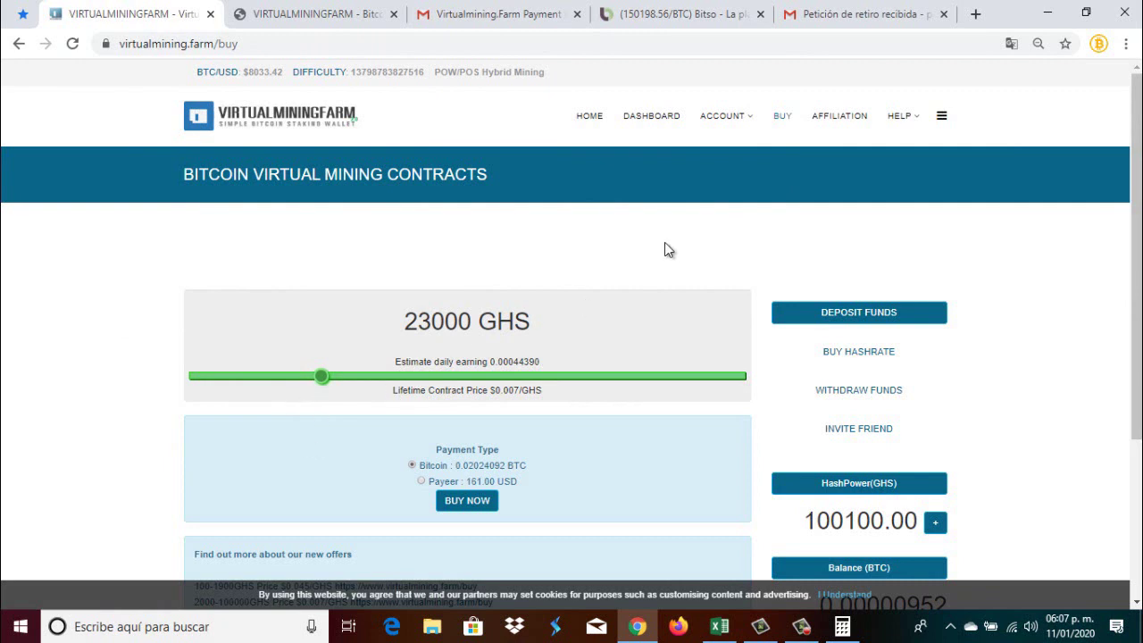
Step: Switch to Excel and review the GHS, GANANCIA and CAPITAL entries for days 1 to 10
click(719, 626)
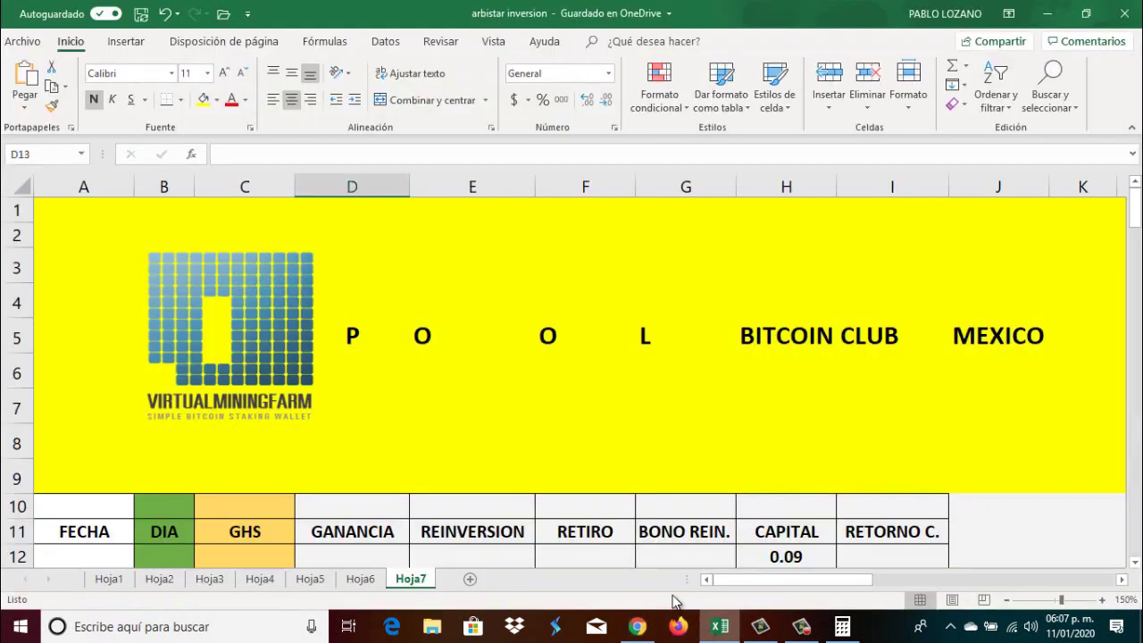
scroll(440, 443, down, 3)
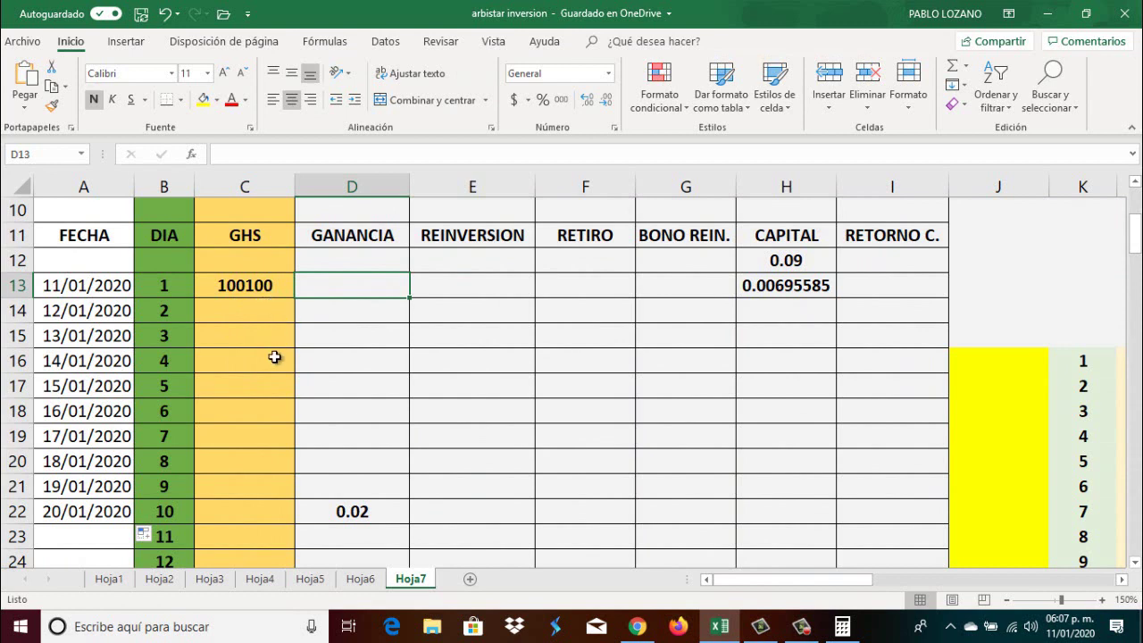
scroll(273, 357, down, 1)
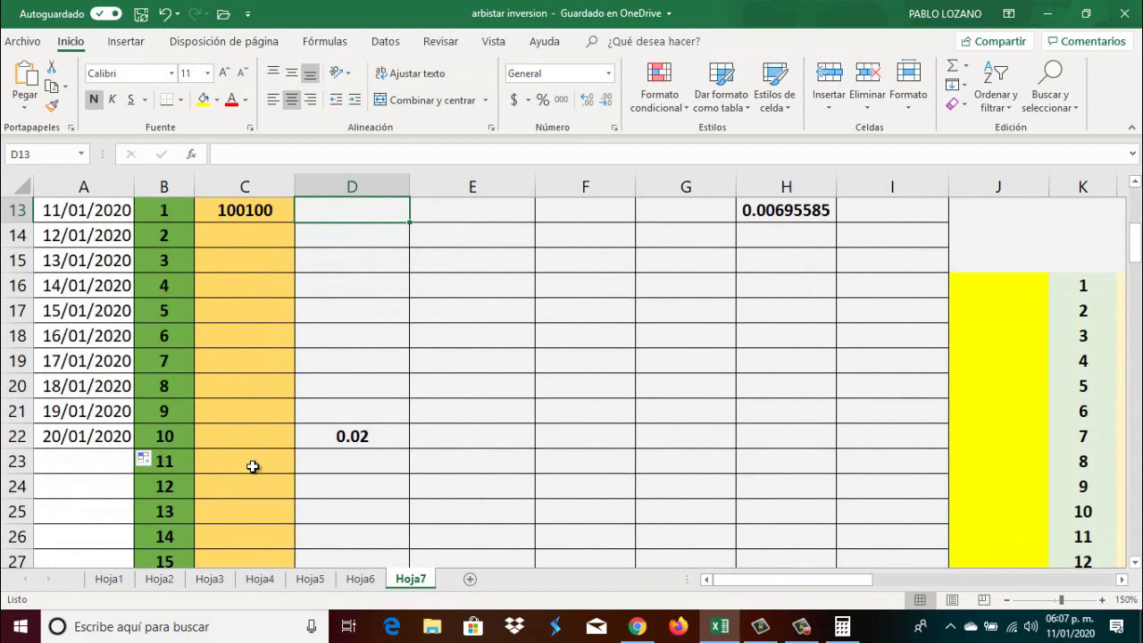
scroll(253, 466, up, 1)
scroll(255, 468, down, 1)
scroll(735, 497, up, 1)
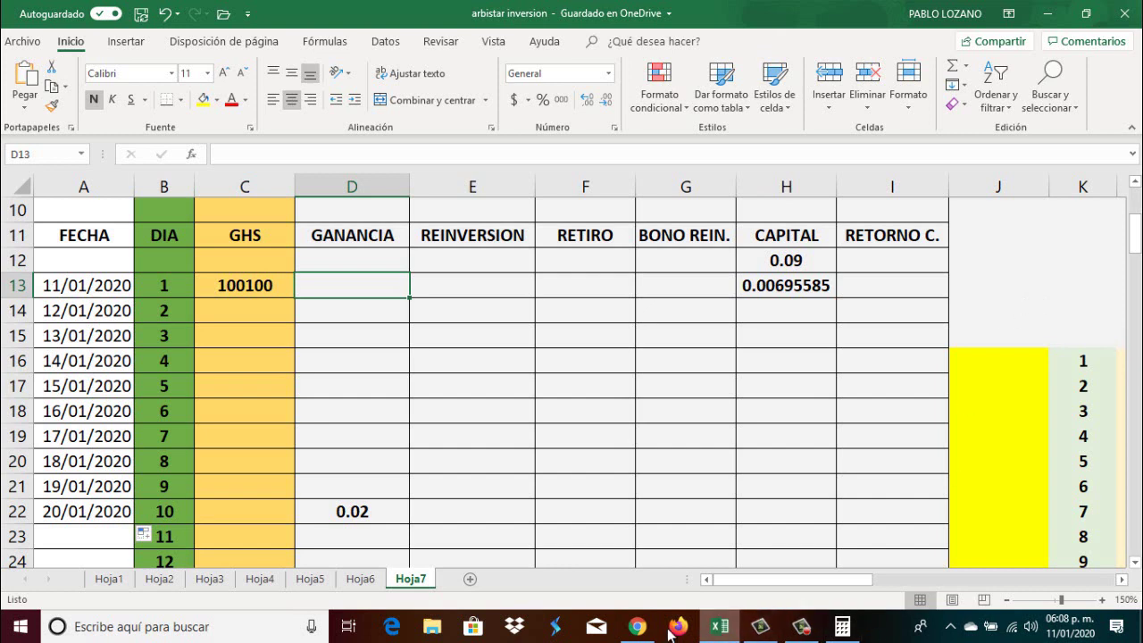
Step: Switch to Chrome, review the 23000 GHS contract and price offers, and return to the account dashboard
mouse_move(645, 630)
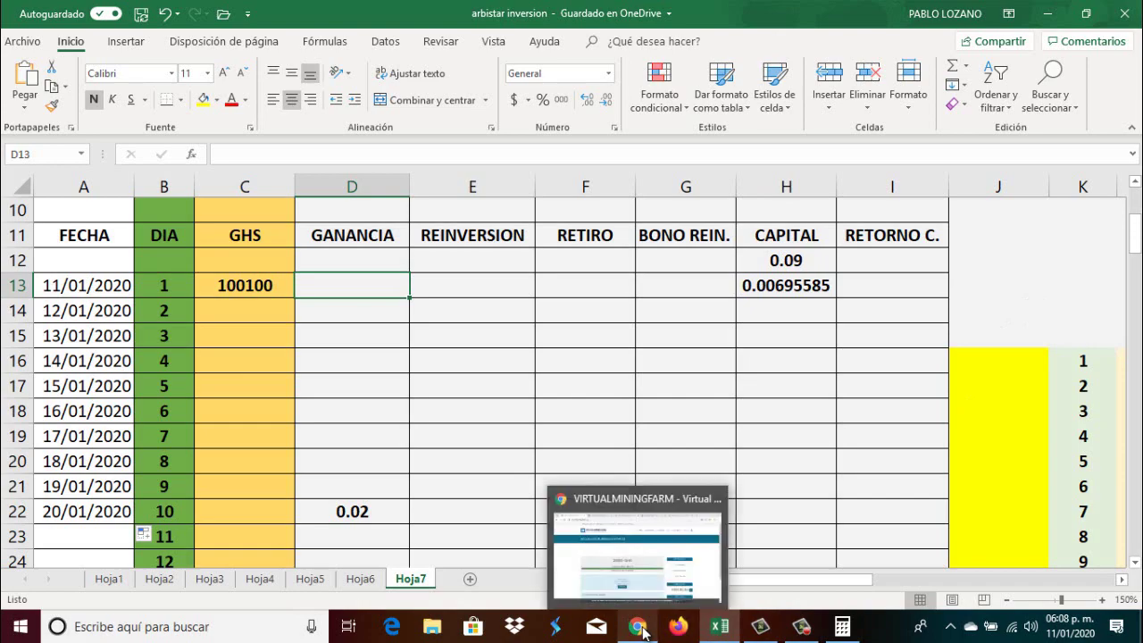
click(653, 571)
scroll(651, 288, down, 1)
scroll(651, 288, down, 1)
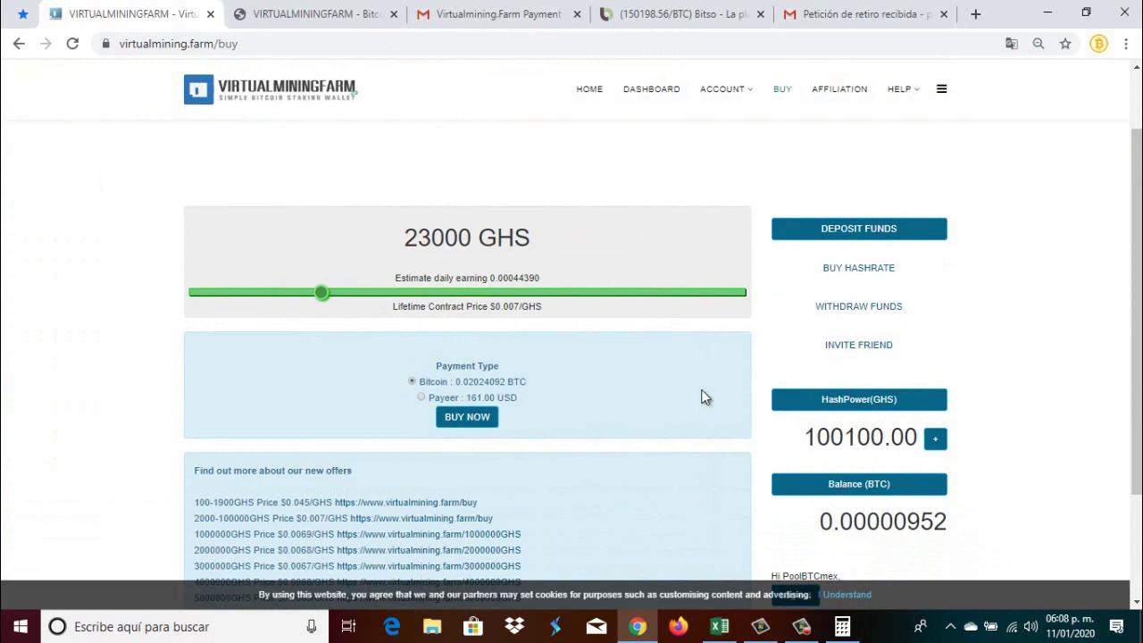
scroll(711, 403, up, 1)
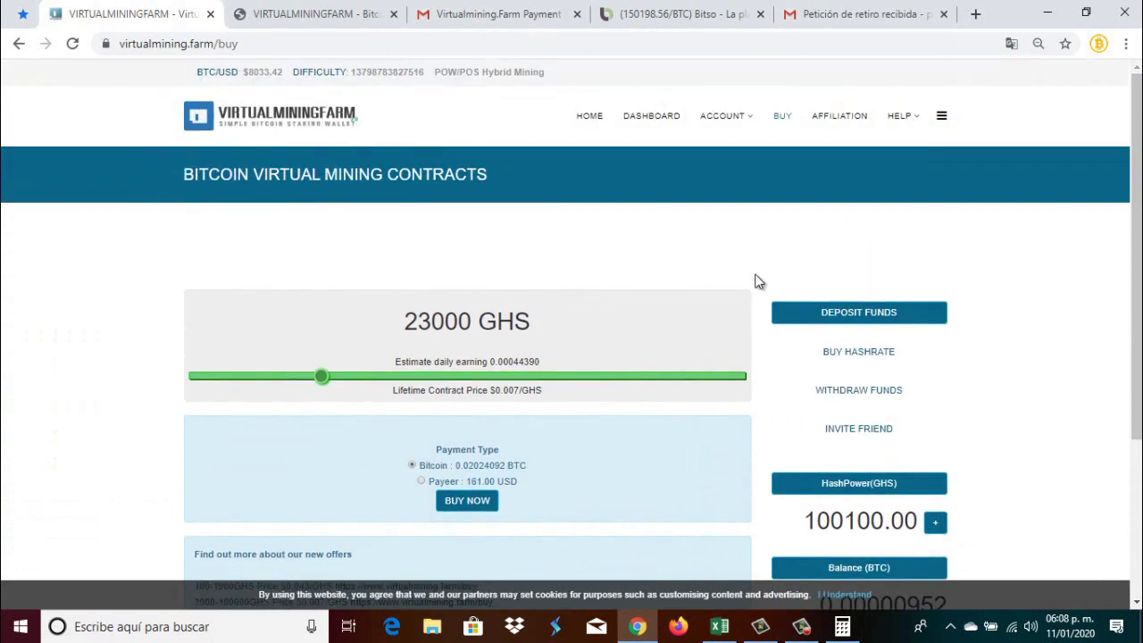
click(651, 119)
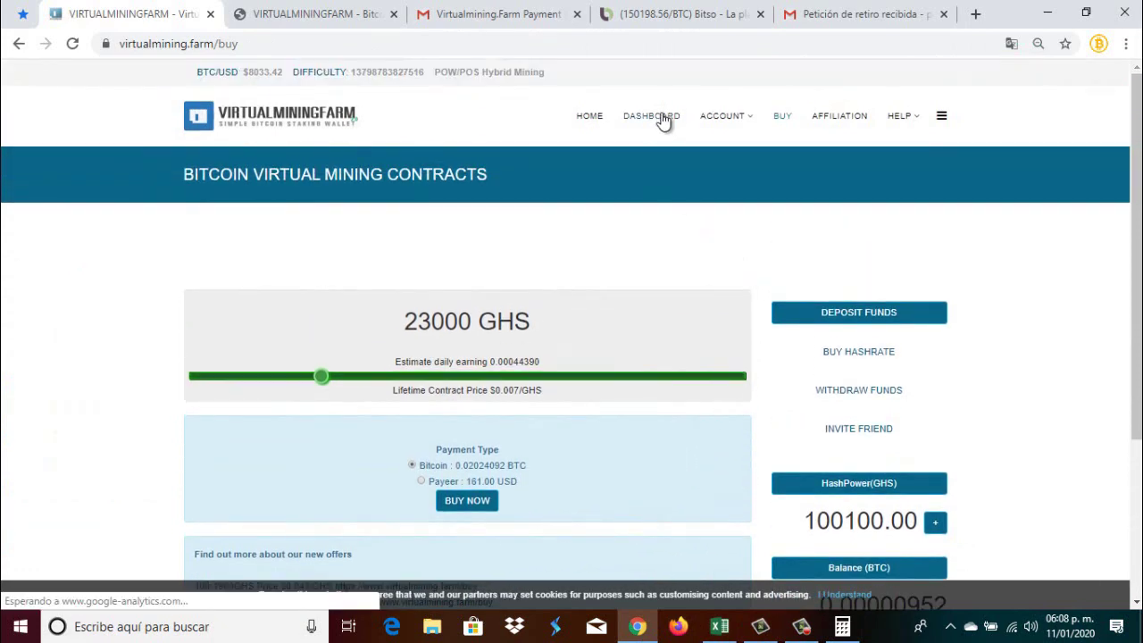